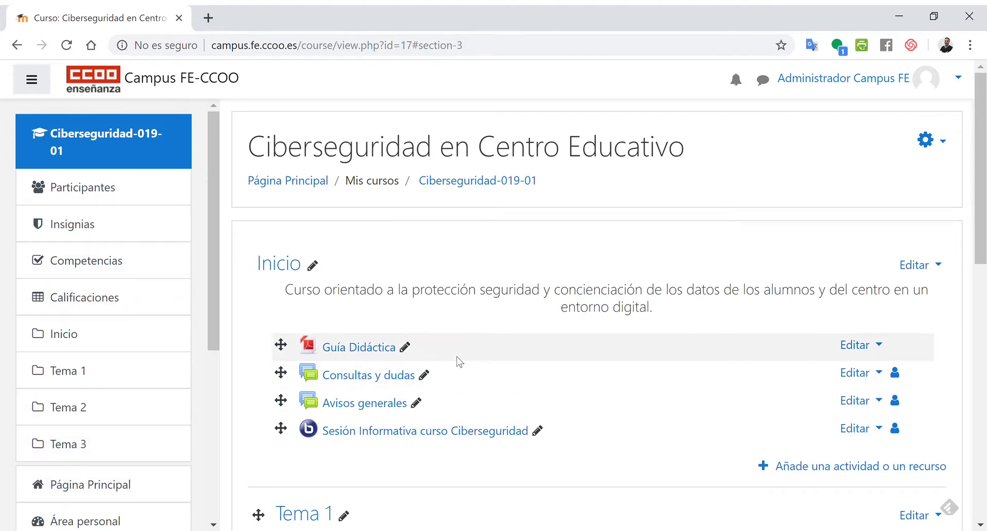
- Add a new Cuestionario activity to the Tema 3 section of the course
{"action": "scroll", "coordinate": [580, 374], "scroll_direction": "down", "scroll_amount": 5}
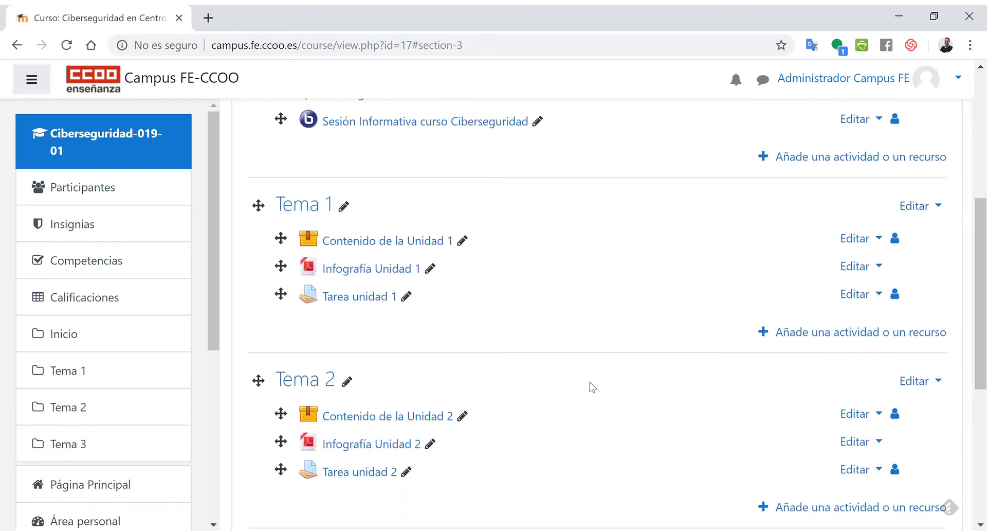
{"action": "scroll", "coordinate": [713, 421], "scroll_direction": "down", "scroll_amount": 5}
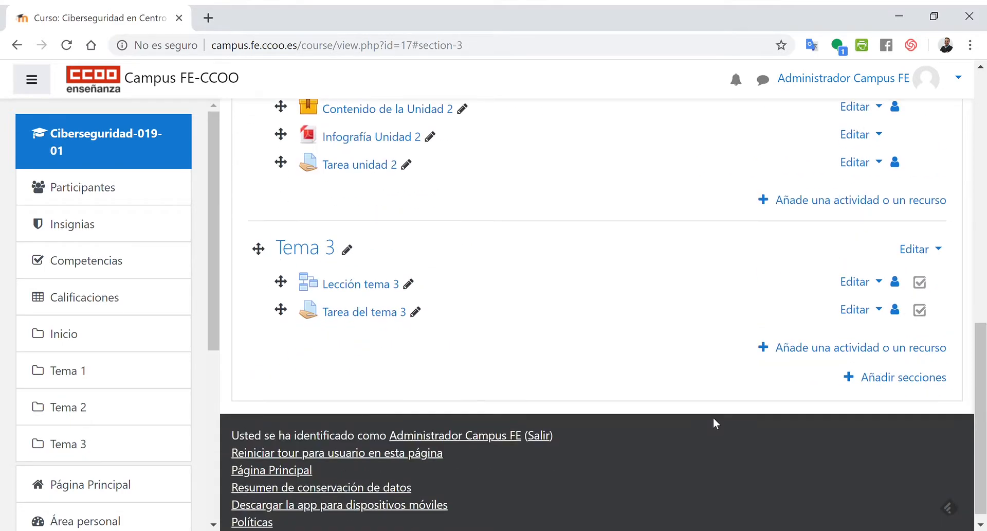
{"action": "left_click", "coordinate": [760, 348]}
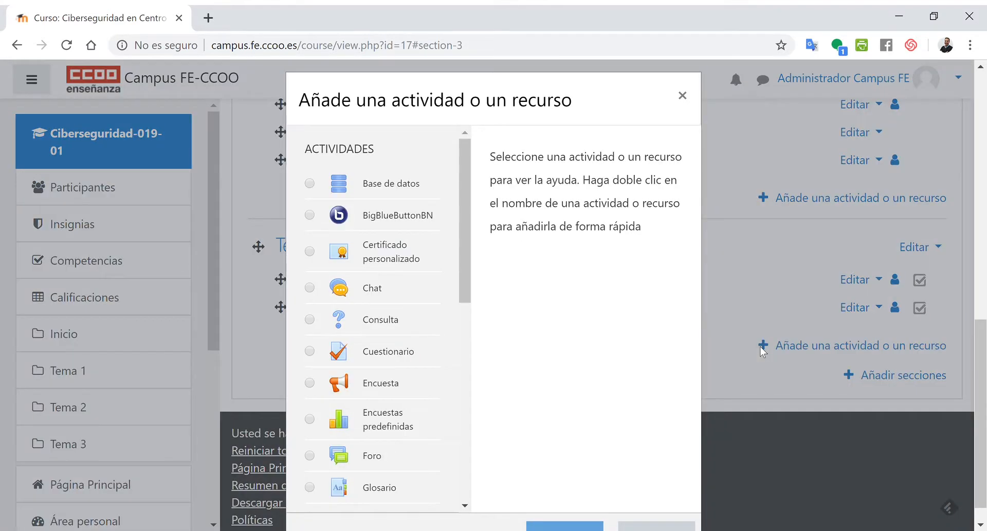
{"action": "scroll", "coordinate": [471, 247], "scroll_direction": "down", "scroll_amount": 2}
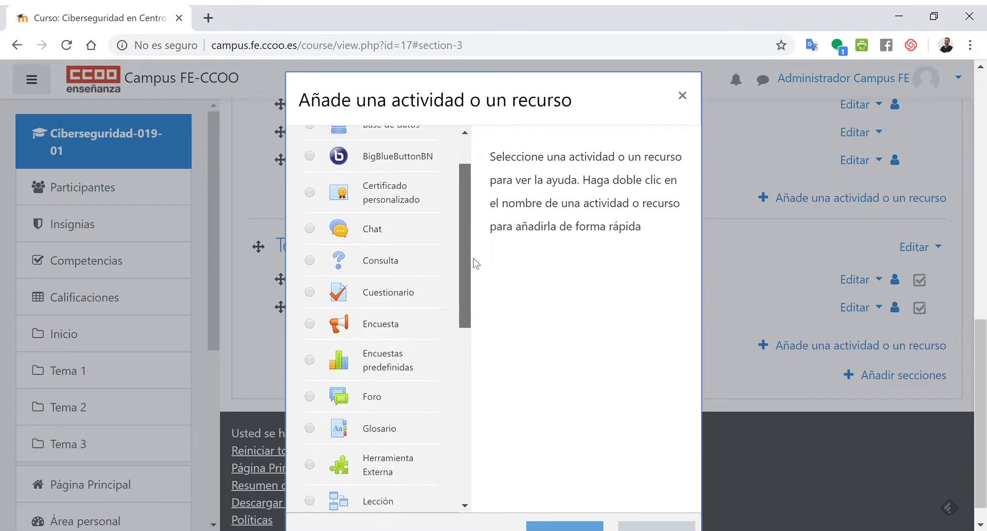
{"action": "scroll", "coordinate": [476, 263], "scroll_direction": "down", "scroll_amount": 2}
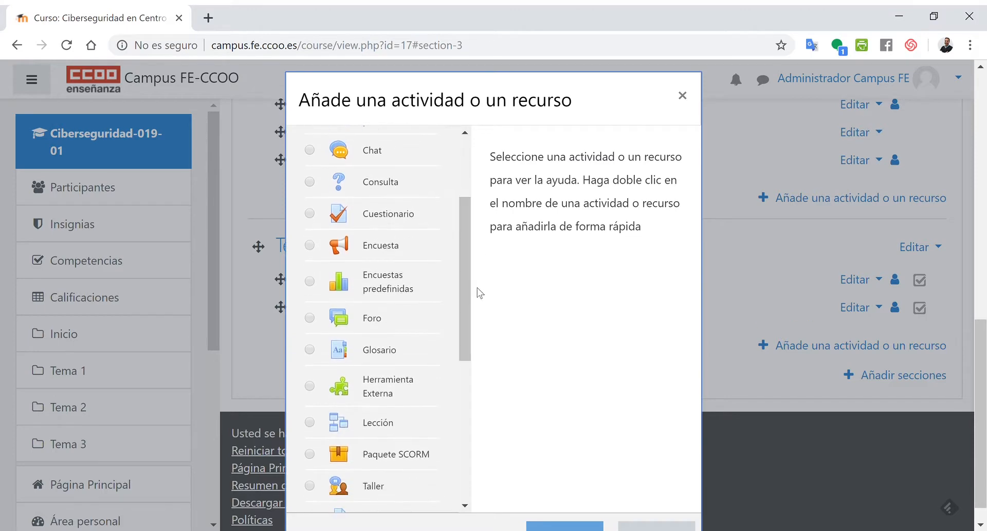
{"action": "left_click", "coordinate": [310, 214]}
{"action": "scroll", "coordinate": [587, 306], "scroll_direction": "down", "scroll_amount": 2}
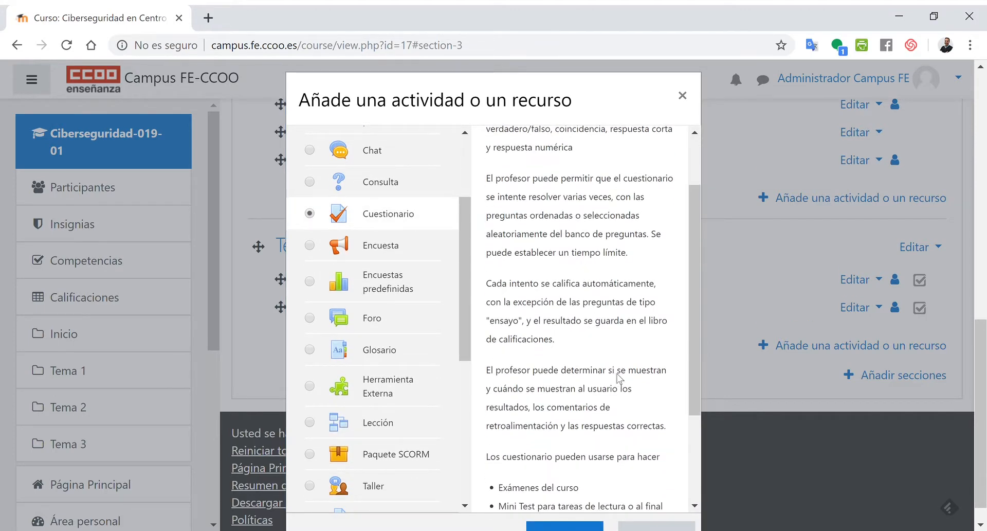
{"action": "scroll", "coordinate": [611, 90], "scroll_direction": "down", "scroll_amount": 1}
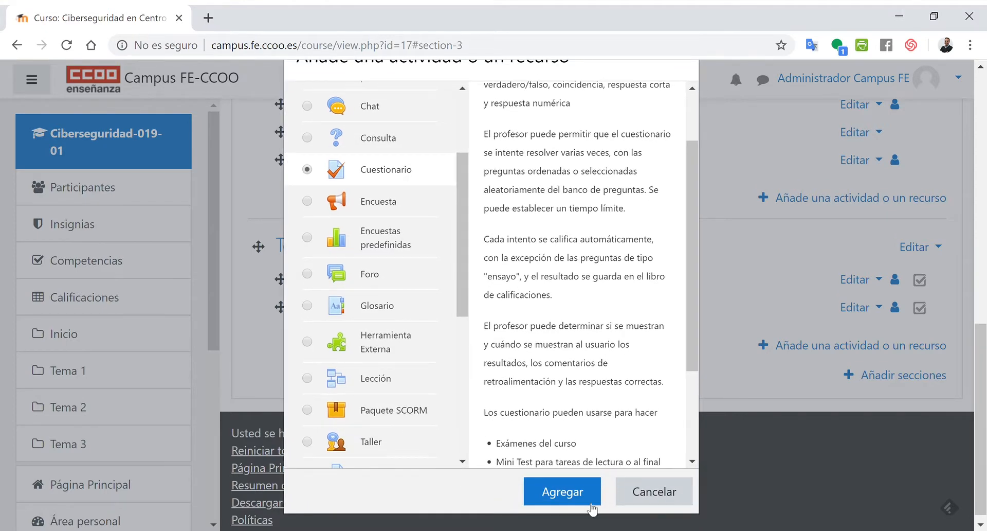
{"action": "left_click", "coordinate": [591, 507]}
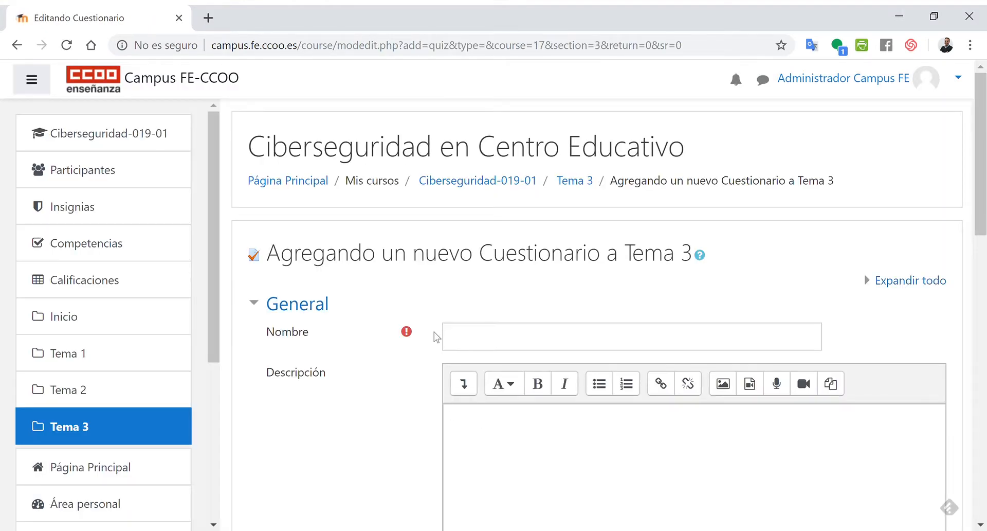
- Name the quiz Examen 3
{"action": "left_click", "coordinate": [493, 339]}
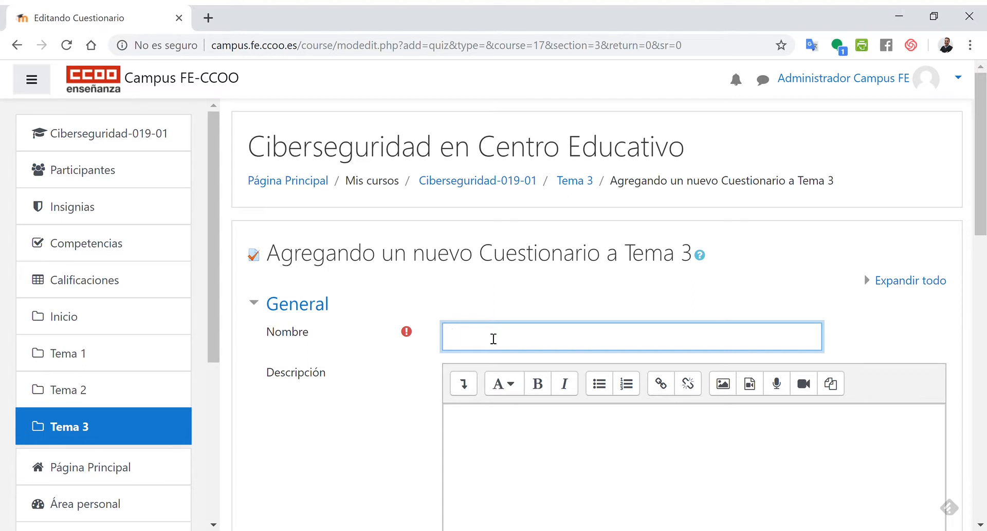
{"action": "type", "text": "Examen 3"}
- Write the description "Tienes una serie de preguntas que tendrás que responder al menos el 70% correctas para dar el examen como aprobado.."
{"action": "scroll", "coordinate": [493, 338], "scroll_direction": "down", "scroll_amount": 3}
{"action": "left_click", "coordinate": [496, 289]}
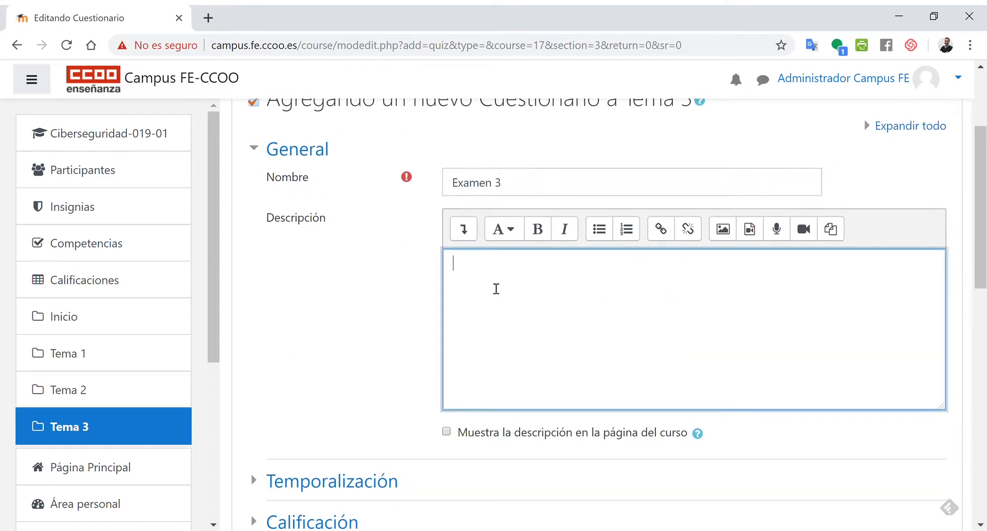
{"action": "type", "text": "Teine"}
{"action": "key", "text": "BackSpace"}
{"action": "key", "text": "BackSpace"}
{"action": "key", "text": "BackSpace"}
{"action": "key", "text": "BackSpace"}
{"action": "type", "text": "ienes una serei"}
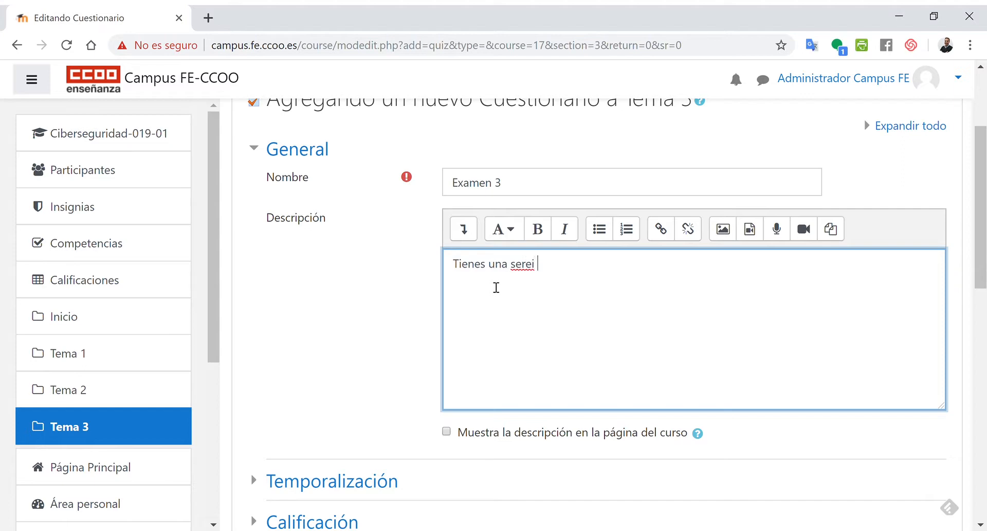
{"action": "key", "text": "BackSpace"}
{"action": "key", "text": "BackSpace"}
{"action": "key", "text": "BackSpace"}
{"action": "key", "text": "BackSpace"}
{"action": "type", "text": "rie de pr"}
{"action": "type", "text": "eugn"}
{"action": "key", "text": "BackSpace"}
{"action": "key", "text": "BackSpace"}
{"action": "key", "text": "BackSpace"}
{"action": "type", "text": "gun"}
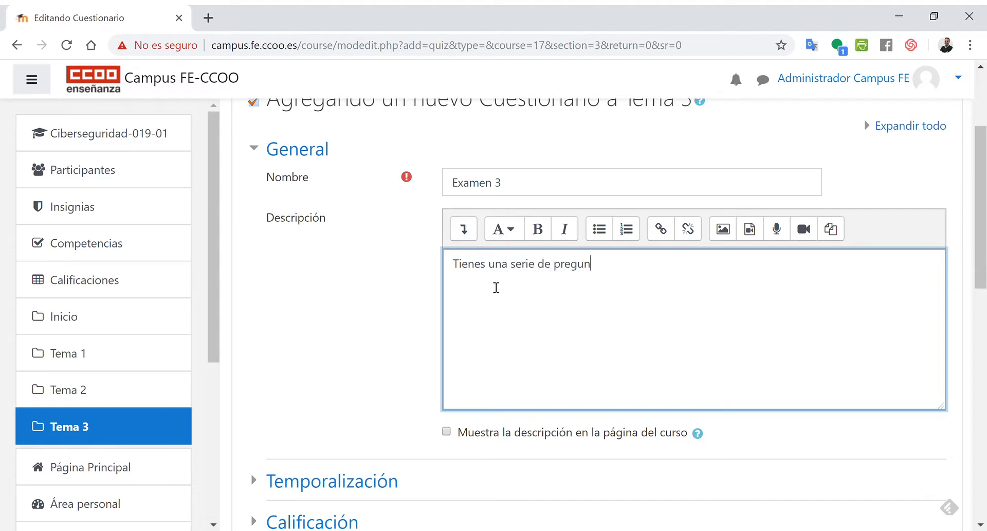
{"action": "type", "text": "tas que tendrás que reps"}
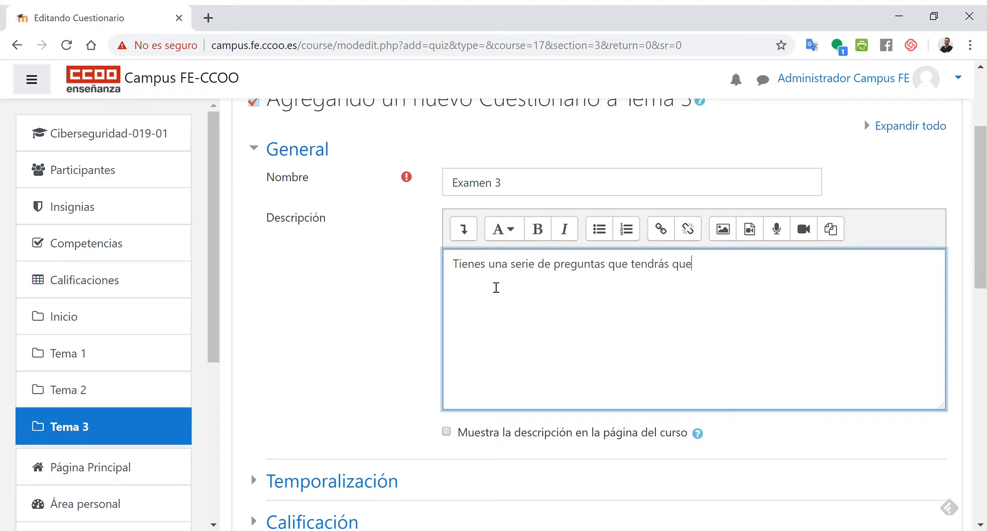
{"action": "key", "text": "BackSpace"}
{"action": "key", "text": "BackSpace"}
{"action": "type", "text": "sponder al menos el "}
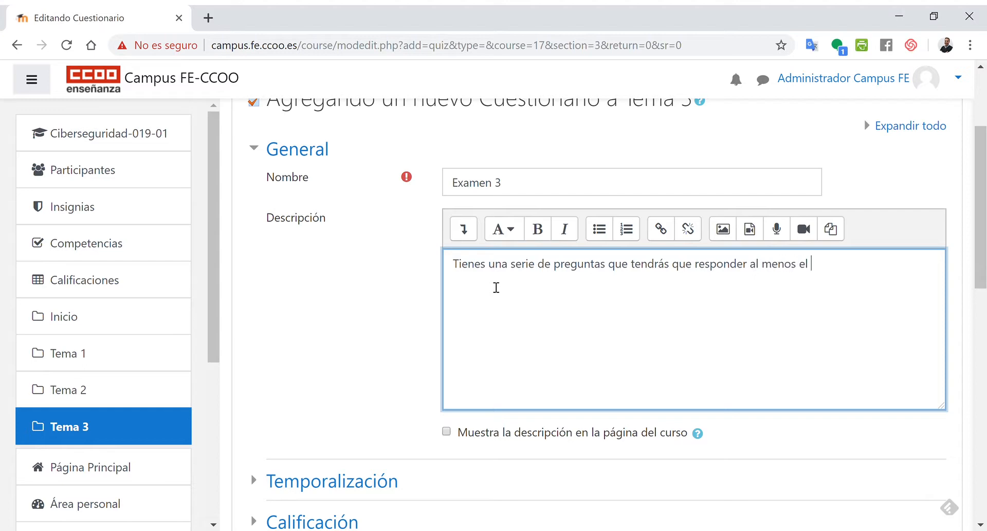
{"action": "type", "text": "70% correcto"}
{"action": "key", "text": "BackSpace"}
{"action": "key", "text": "BackSpace"}
{"action": "type", "text": "as para dar el ex"}
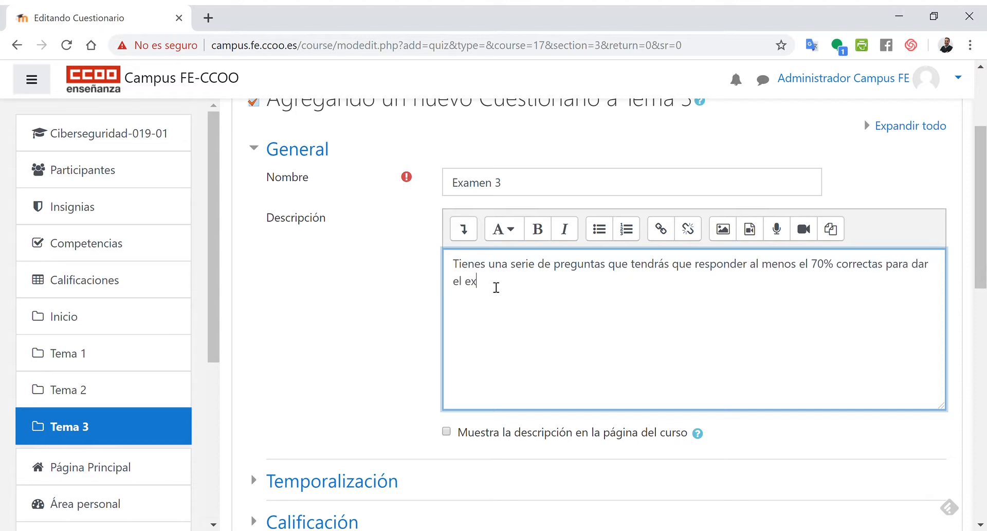
{"action": "type", "text": "amen como aproba"}
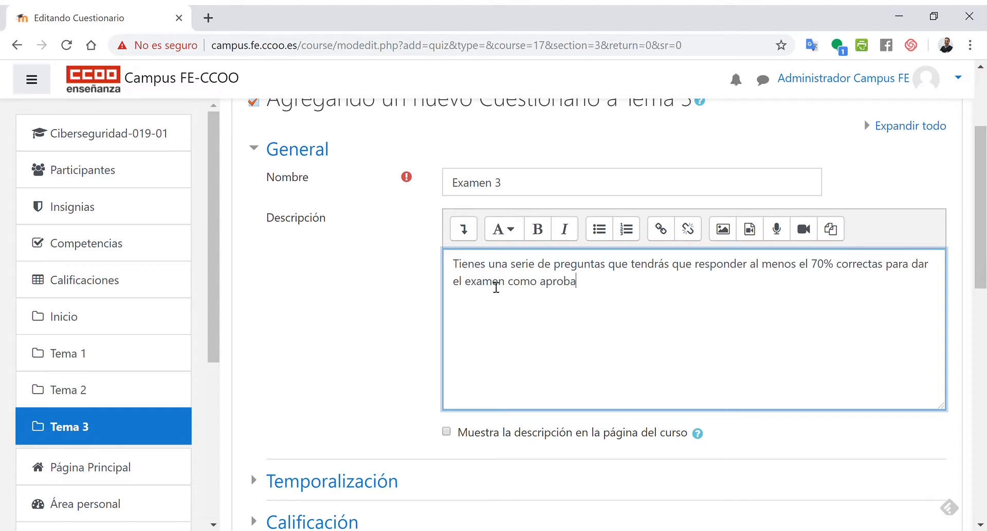
{"action": "type", "text": "do.."}
- Add a second description paragraph reading "Dispones de 3 intentos."
{"action": "key", "text": "Return"}
{"action": "type", "text": "Dispones de 3 intentos."}
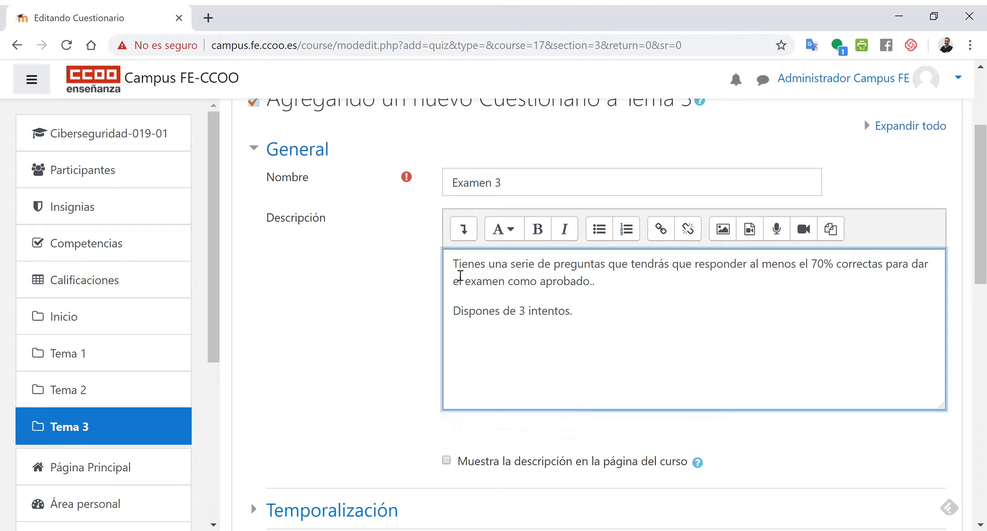
- Expand the Temporalización settings section
{"action": "scroll", "coordinate": [375, 309], "scroll_direction": "down", "scroll_amount": 3}
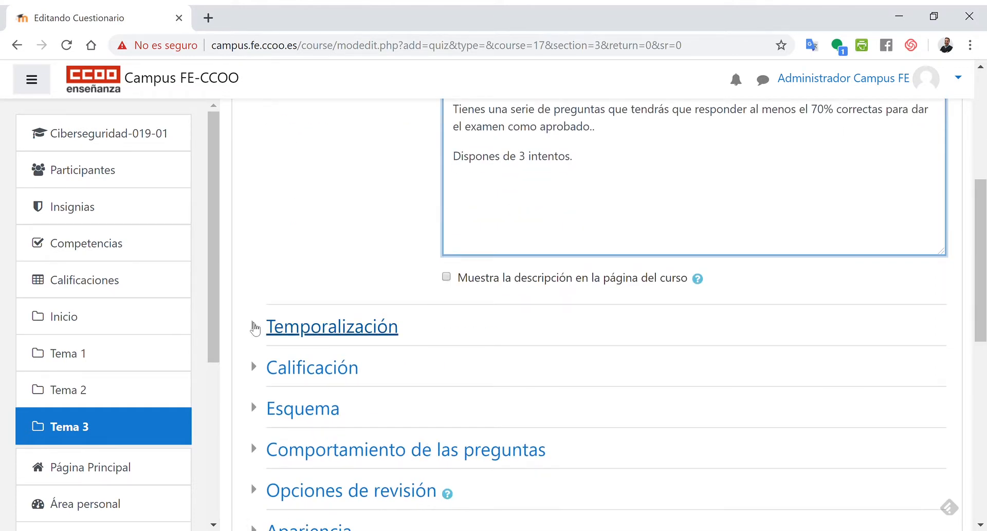
{"action": "left_click", "coordinate": [254, 326]}
{"action": "scroll", "coordinate": [257, 328], "scroll_direction": "down", "scroll_amount": 3}
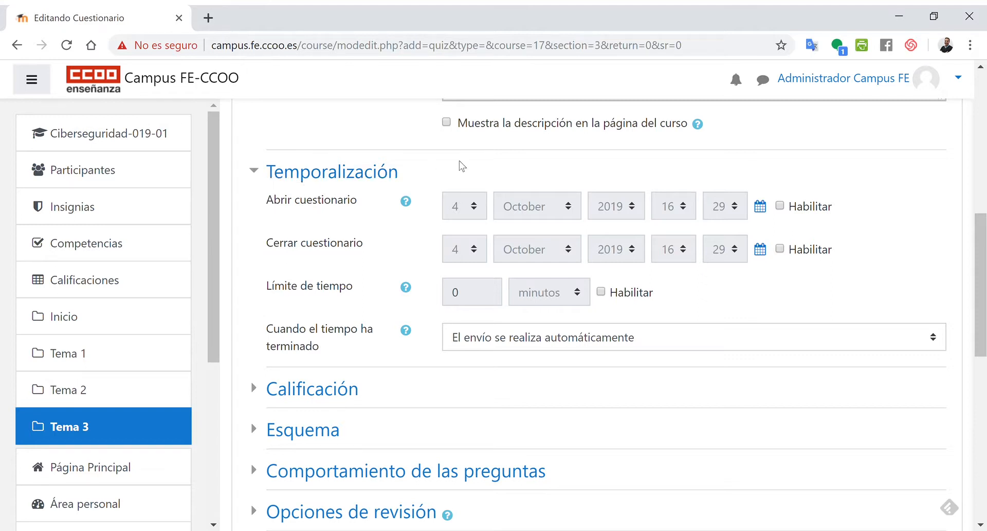
{"action": "left_click", "coordinate": [780, 205]}
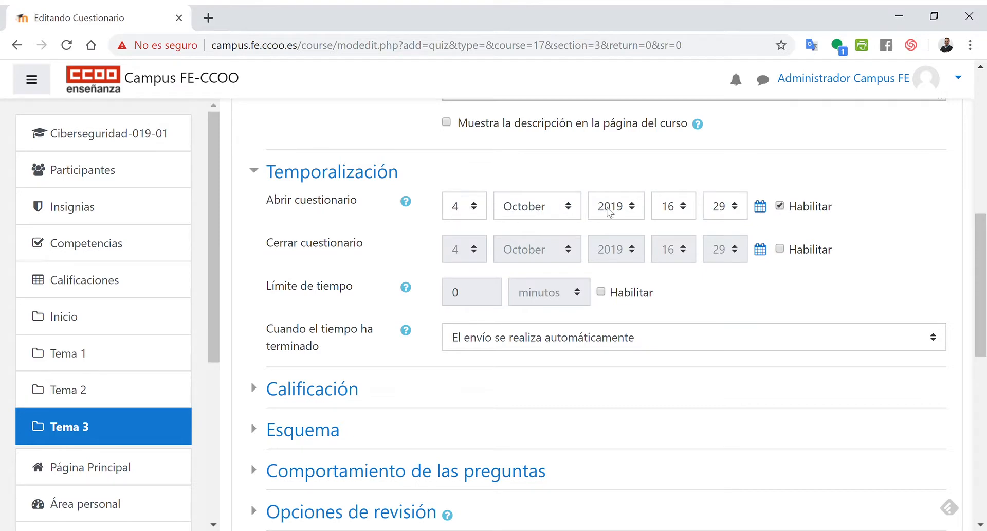
{"action": "left_click", "coordinate": [780, 211]}
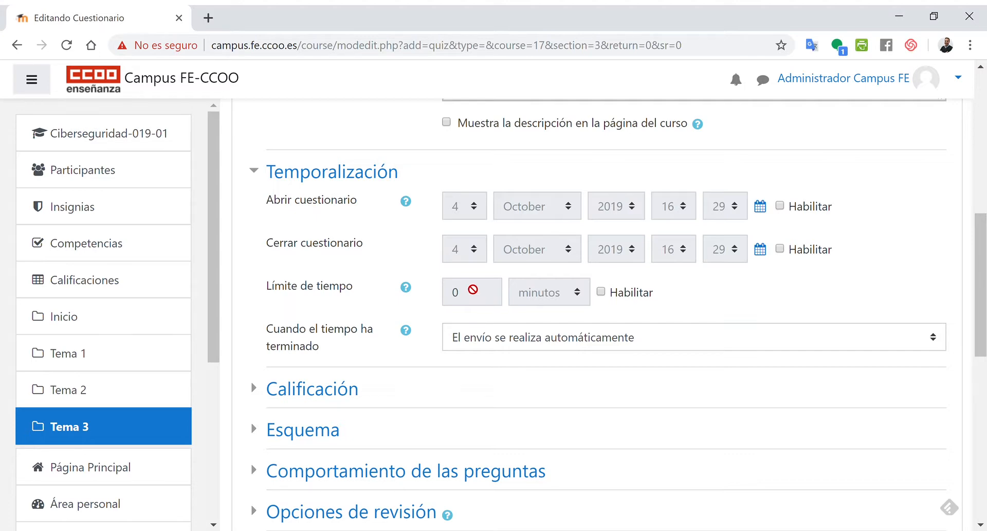
- Enable a quiz time limit of 1 horas
{"action": "left_click", "coordinate": [601, 293]}
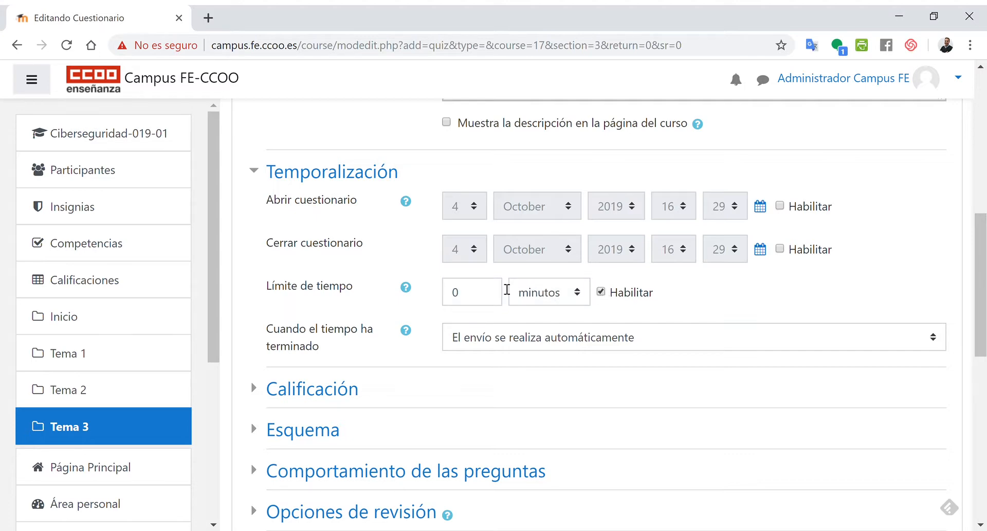
{"action": "left_click_drag", "start_coordinate": [466, 289], "coordinate": [446, 281]}
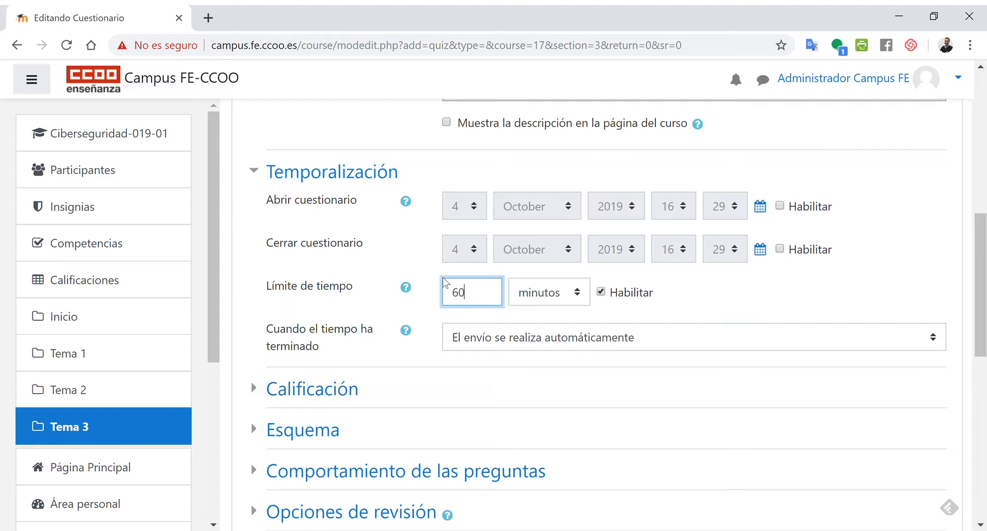
{"action": "key", "text": "Tab"}
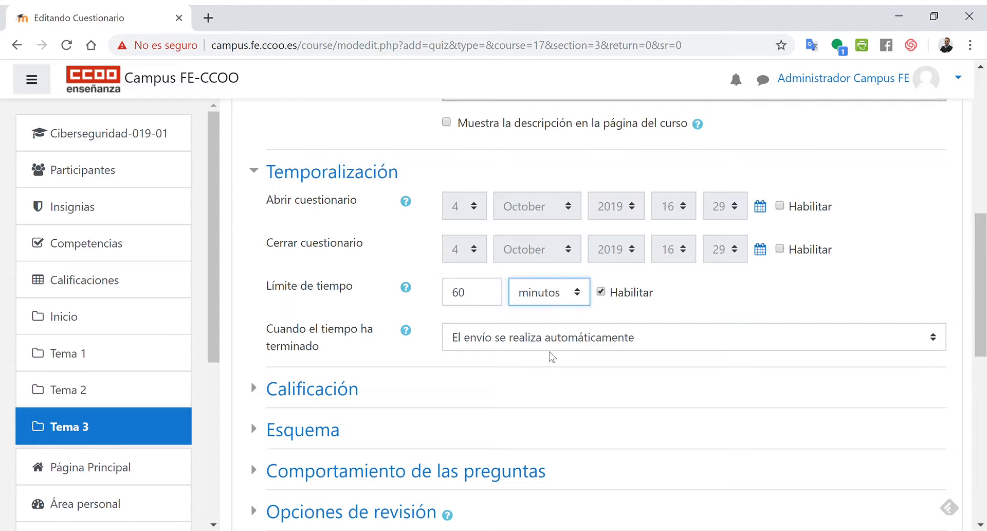
{"action": "key", "text": "Up"}
{"action": "key", "text": "shift+Tab"}
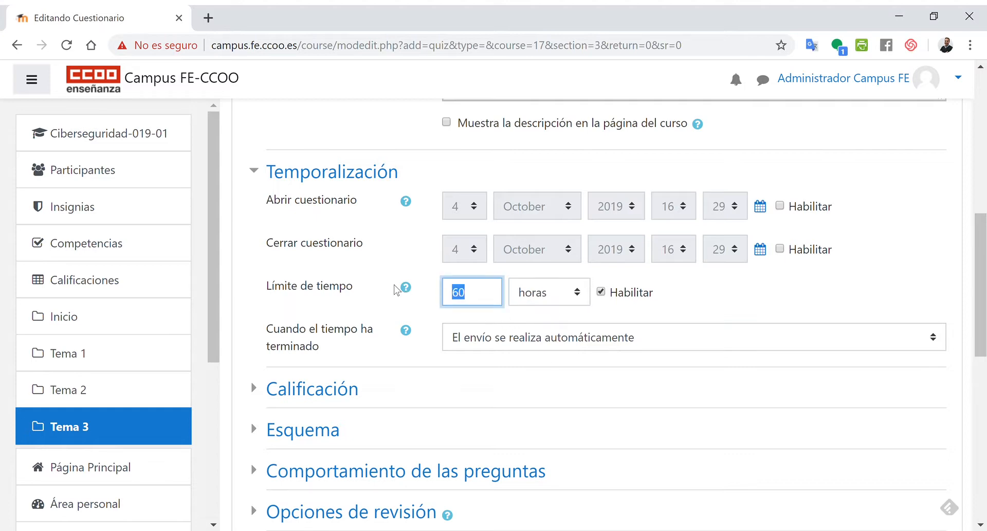
{"action": "type", "text": "1"}
{"action": "key", "text": "Tab"}
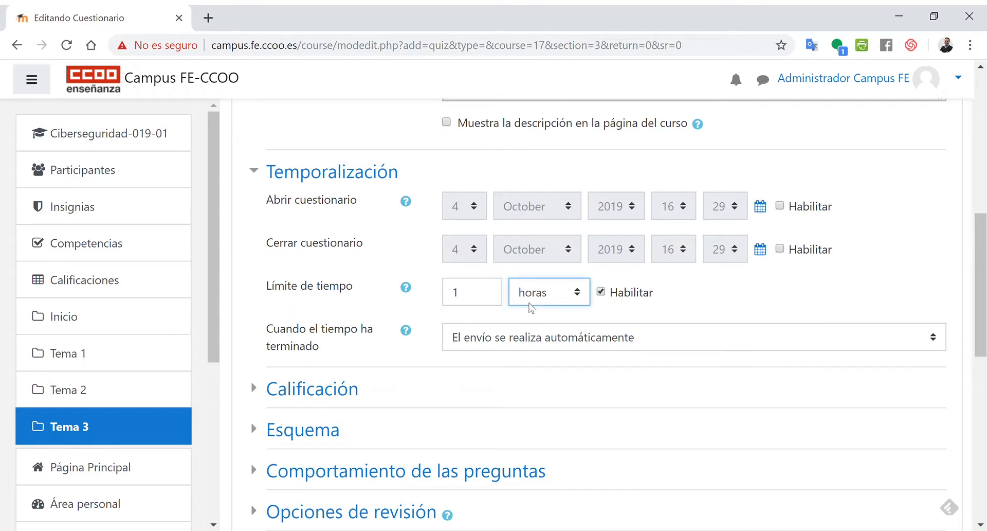
- Disable the quiz time limit
{"action": "left_click", "coordinate": [695, 308]}
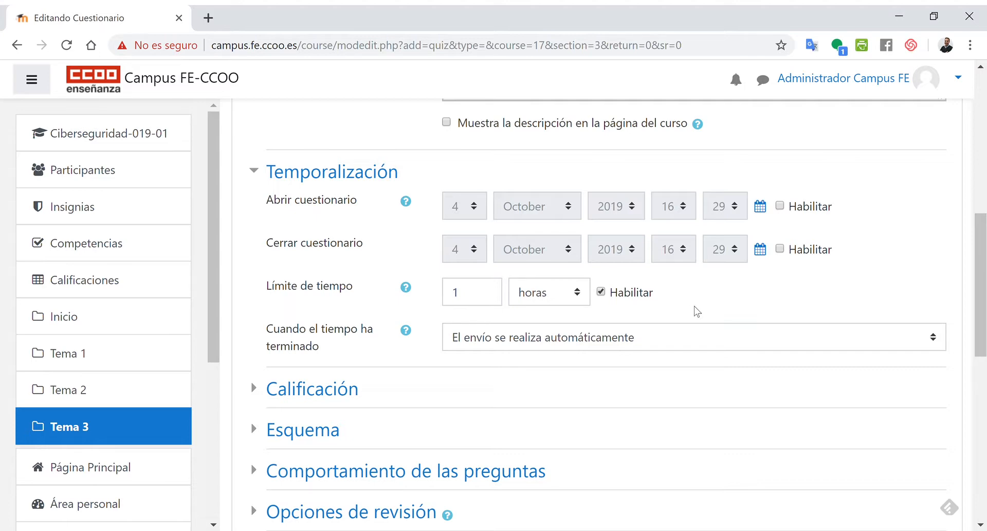
{"action": "left_click", "coordinate": [688, 348]}
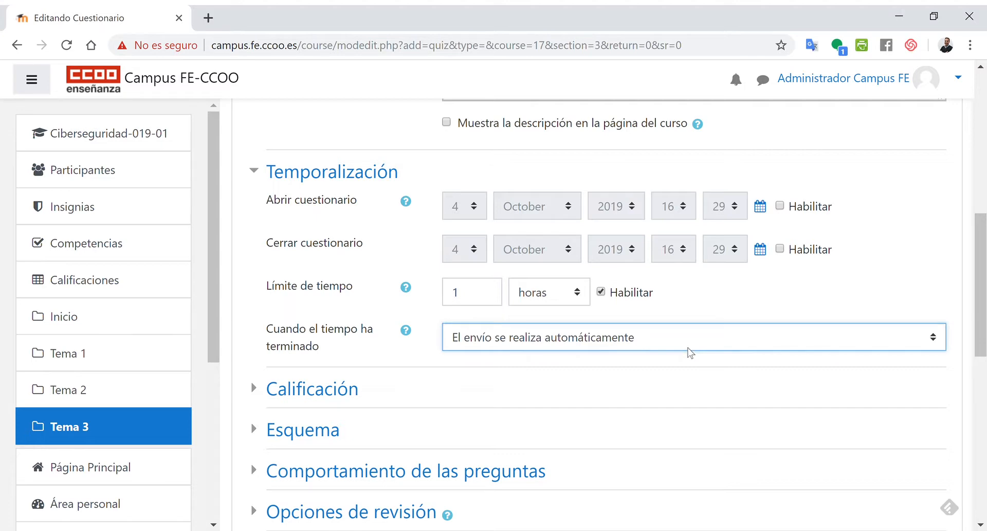
{"action": "left_click", "coordinate": [889, 278]}
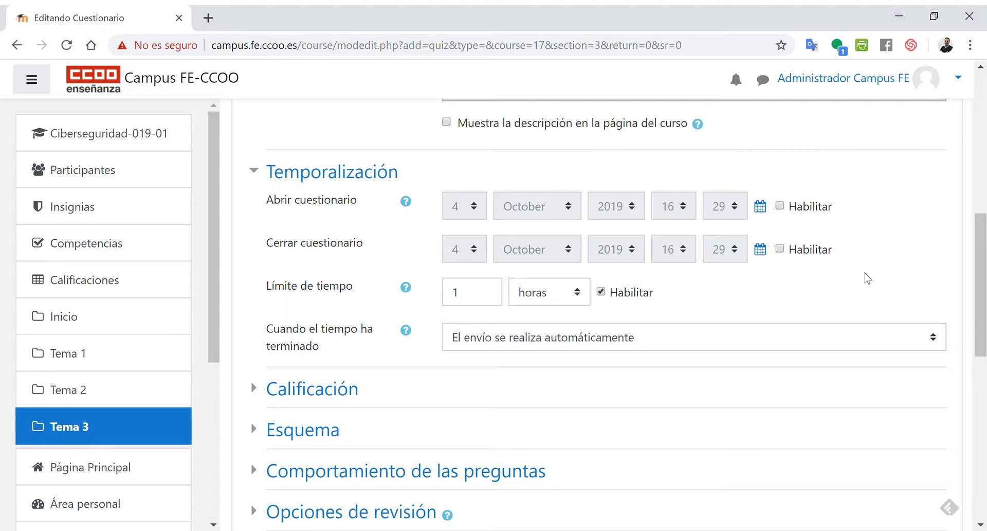
{"action": "left_click", "coordinate": [600, 291]}
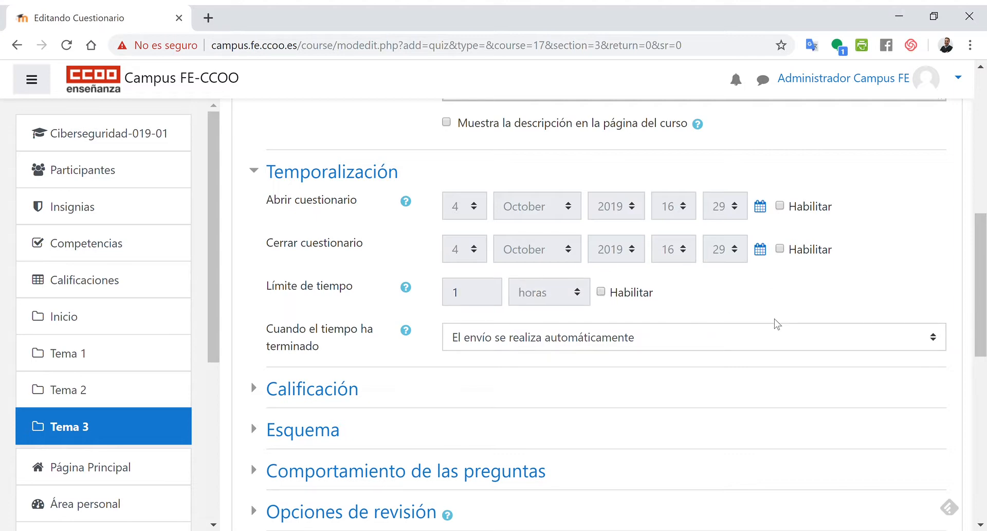
- Expand the Calificación section and select the Calificación para aprobar field
{"action": "scroll", "coordinate": [777, 324], "scroll_direction": "down", "scroll_amount": 3}
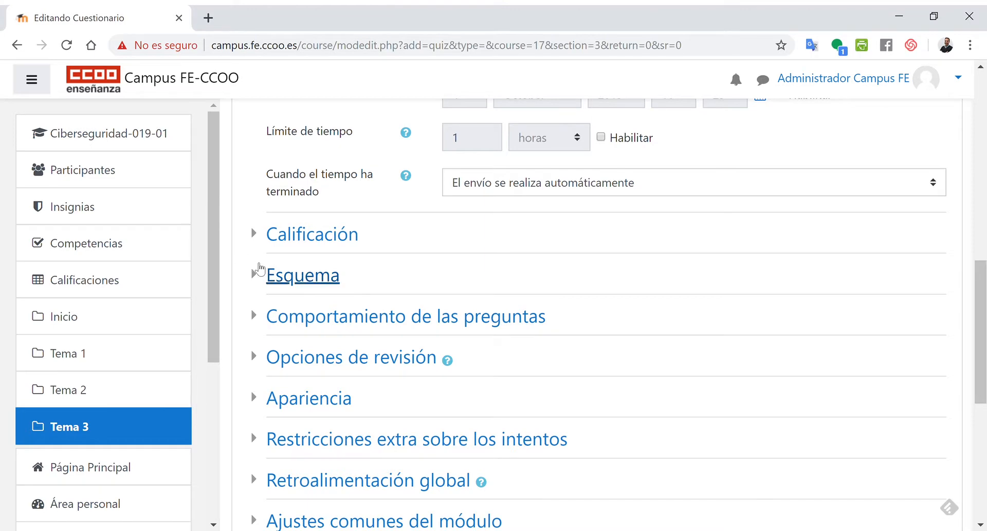
{"action": "scroll", "coordinate": [258, 269], "scroll_direction": "up", "scroll_amount": 3}
{"action": "left_click", "coordinate": [257, 393]}
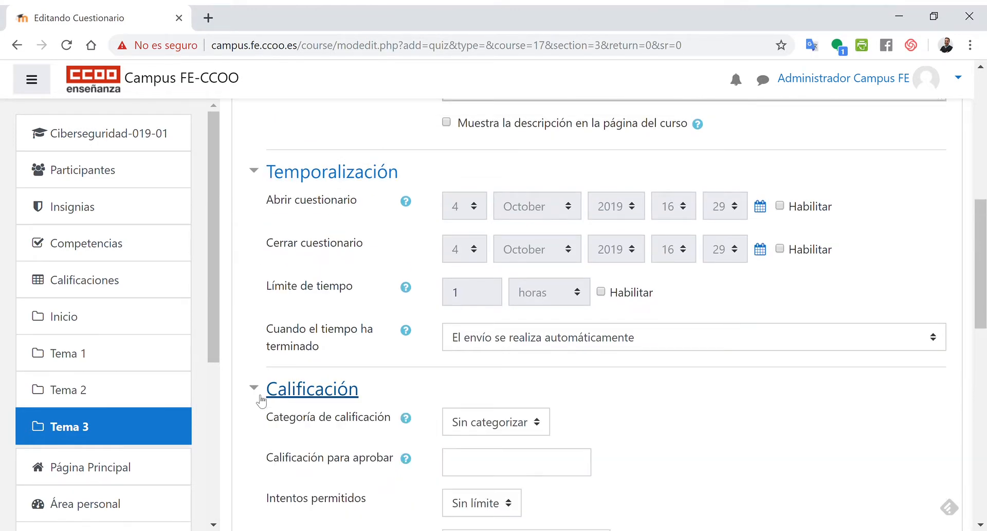
{"action": "scroll", "coordinate": [285, 401], "scroll_direction": "down", "scroll_amount": 3}
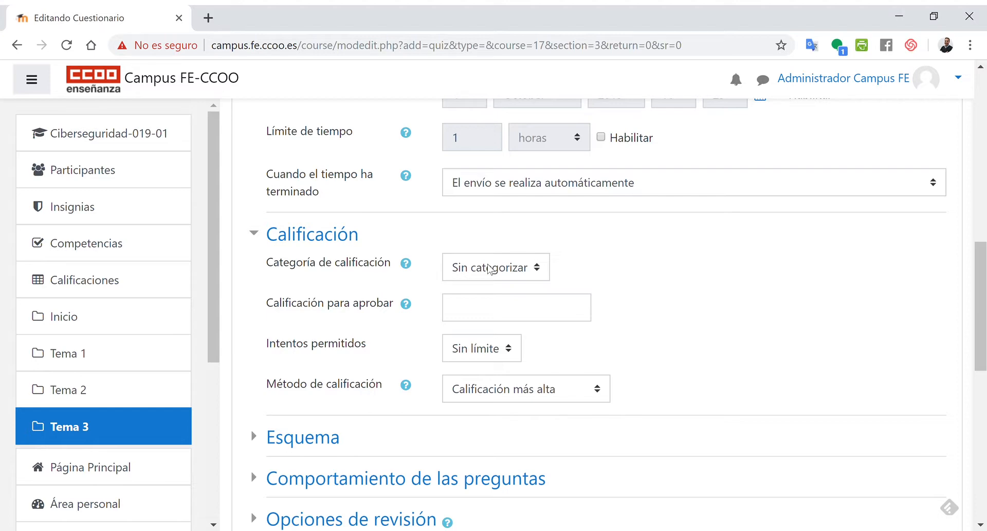
{"action": "left_click", "coordinate": [462, 316]}
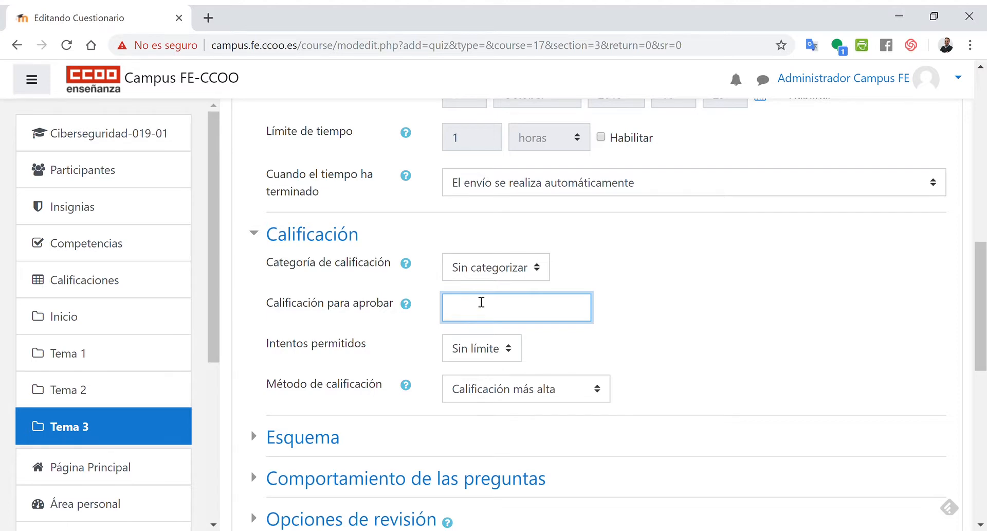
{"action": "scroll", "coordinate": [480, 301], "scroll_direction": "up", "scroll_amount": 6}
{"action": "scroll", "coordinate": [853, 270], "scroll_direction": "down", "scroll_amount": 6}
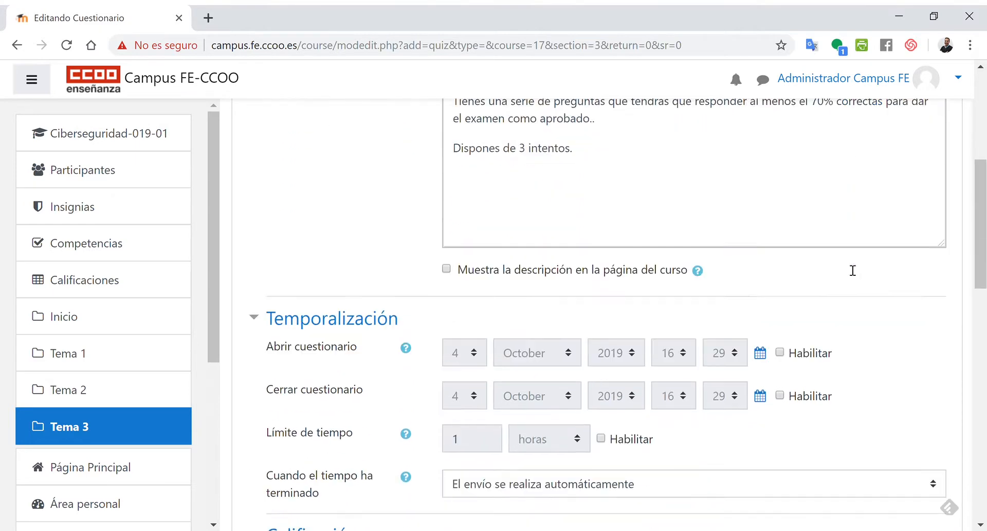
- Set the passing grade (Calificación para aprobar) to 70
{"action": "scroll", "coordinate": [557, 311], "scroll_direction": "up", "scroll_amount": 1}
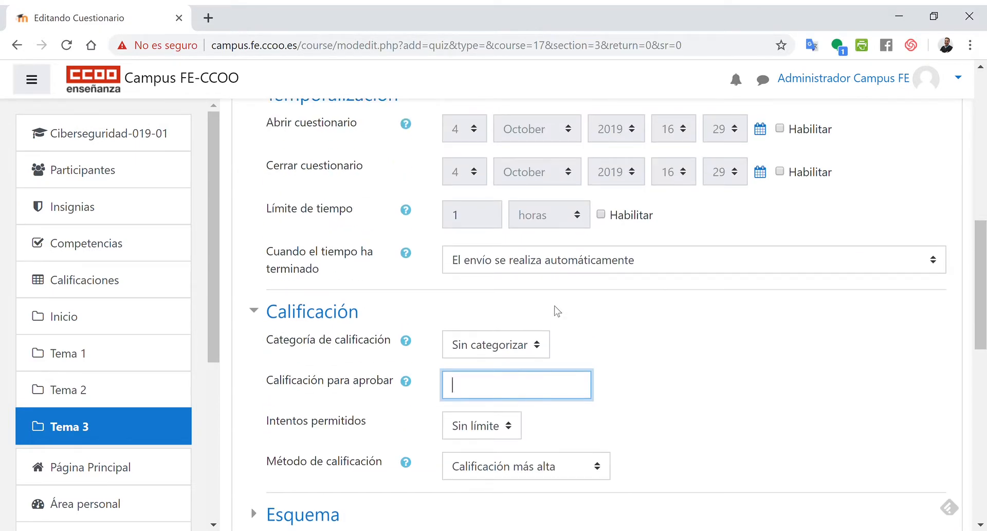
{"action": "type", "text": "70"}
{"action": "scroll", "coordinate": [649, 388], "scroll_direction": "down", "scroll_amount": 1}
{"action": "scroll", "coordinate": [648, 381], "scroll_direction": "up", "scroll_amount": 5}
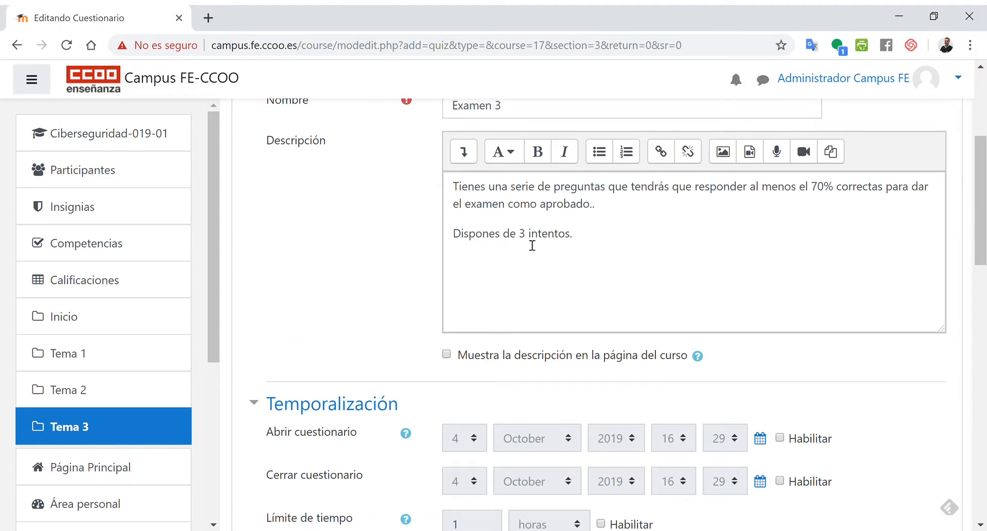
{"action": "scroll", "coordinate": [578, 246], "scroll_direction": "down", "scroll_amount": 5}
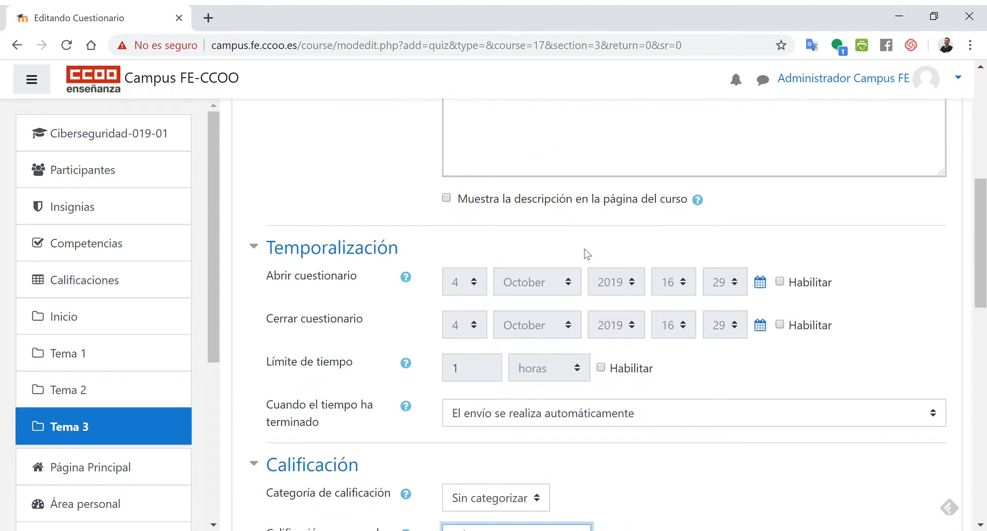
- Set the allowed attempts (Intentos permitidos) to 3
{"action": "scroll", "coordinate": [597, 268], "scroll_direction": "down", "scroll_amount": 2}
{"action": "left_click", "coordinate": [485, 353]}
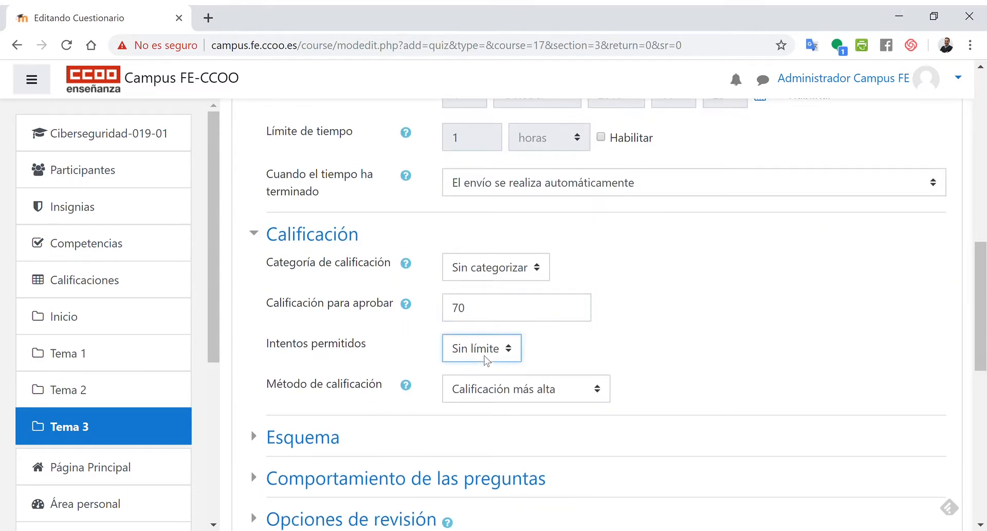
{"action": "key", "text": "3"}
{"action": "left_click", "coordinate": [729, 338]}
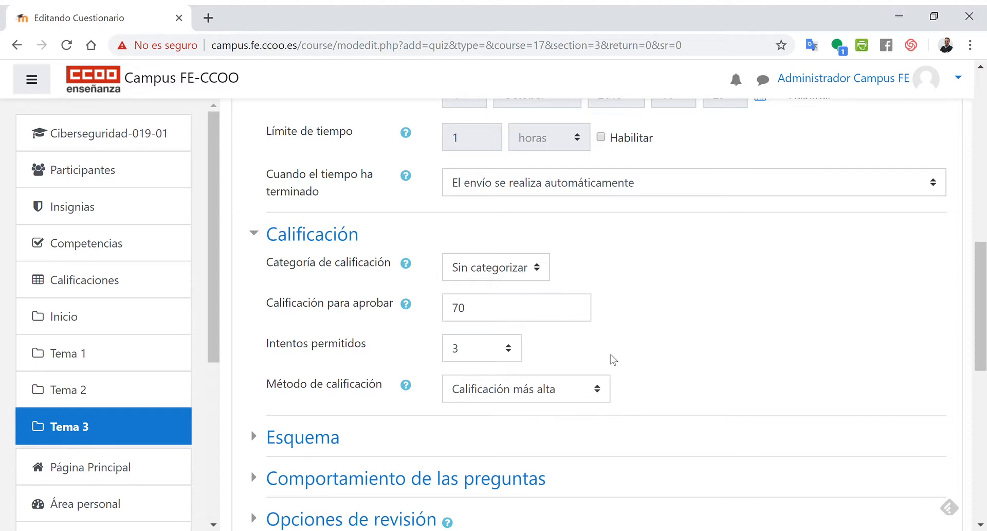
- Open the grading method options and keep Calificación más alta
{"action": "scroll", "coordinate": [627, 354], "scroll_direction": "down", "scroll_amount": 1}
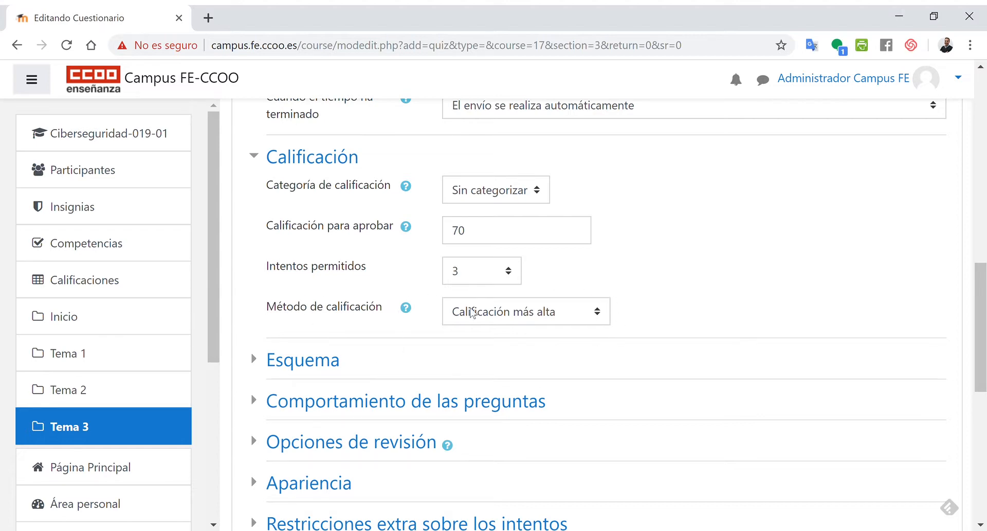
{"action": "left_click", "coordinate": [497, 319]}
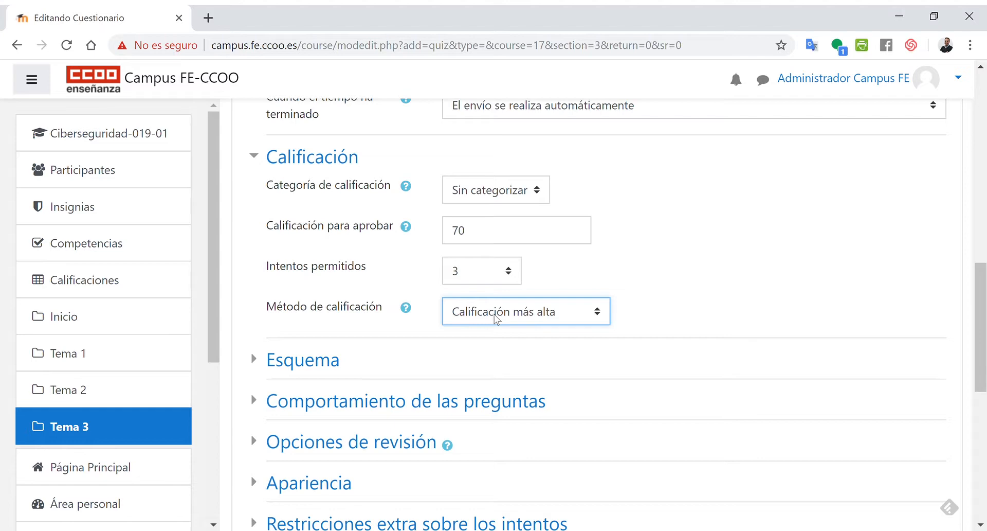
{"action": "left_click", "coordinate": [716, 276]}
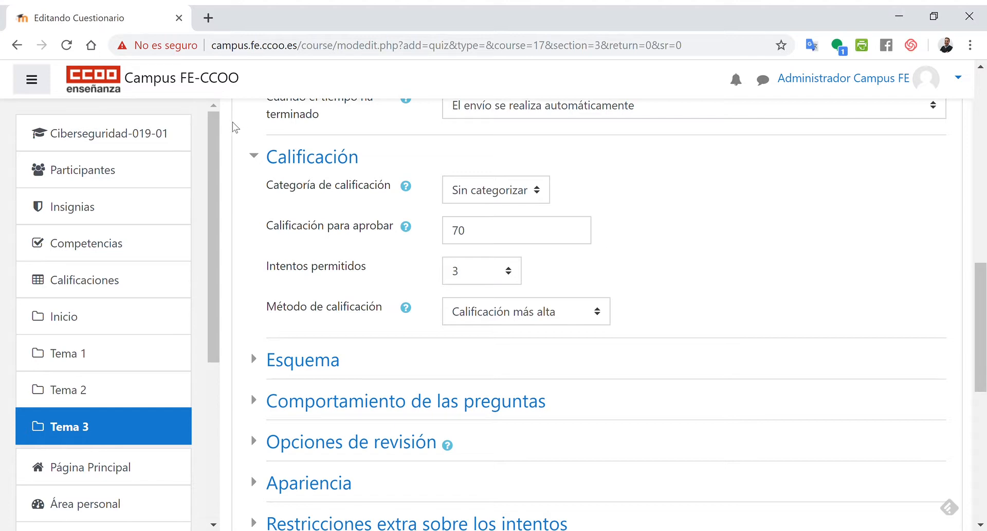
- Collapse the Calificación section, expand Esquema and reveal its additional layout settings
{"action": "left_click", "coordinate": [261, 159]}
{"action": "left_click", "coordinate": [262, 205]}
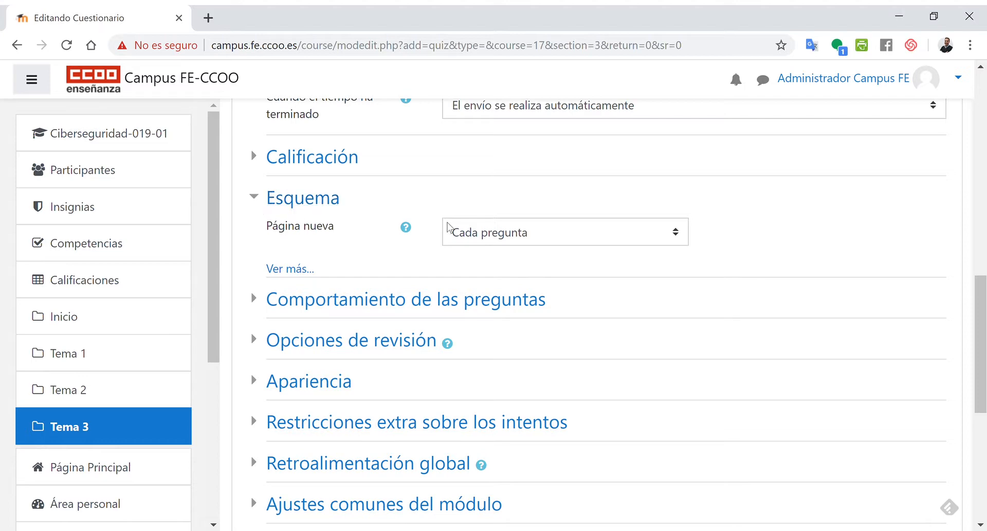
{"action": "left_click", "coordinate": [461, 234]}
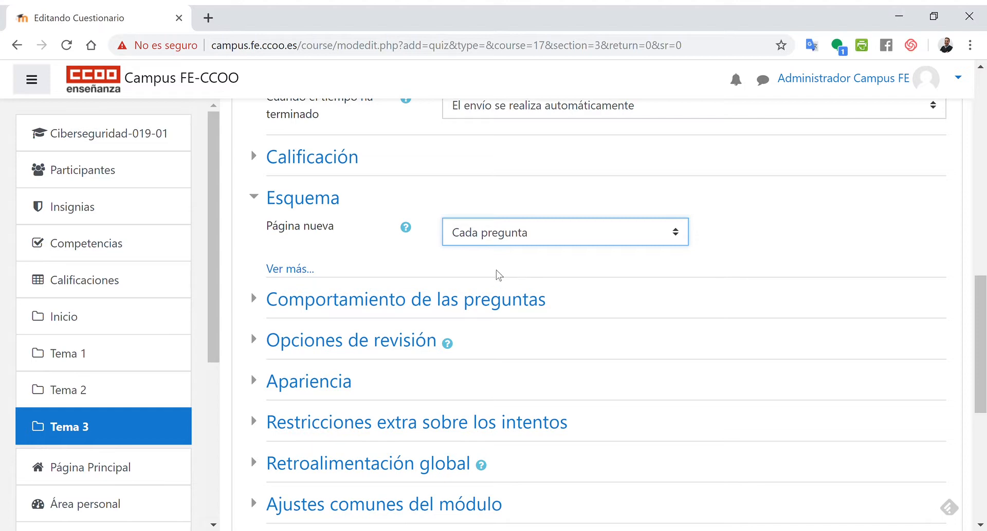
{"action": "left_click", "coordinate": [503, 195]}
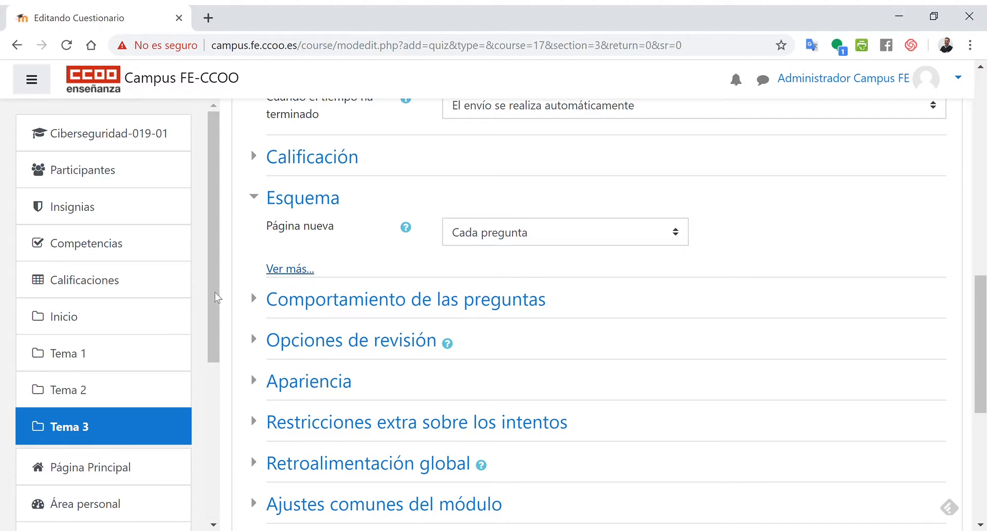
{"action": "left_click", "coordinate": [274, 270]}
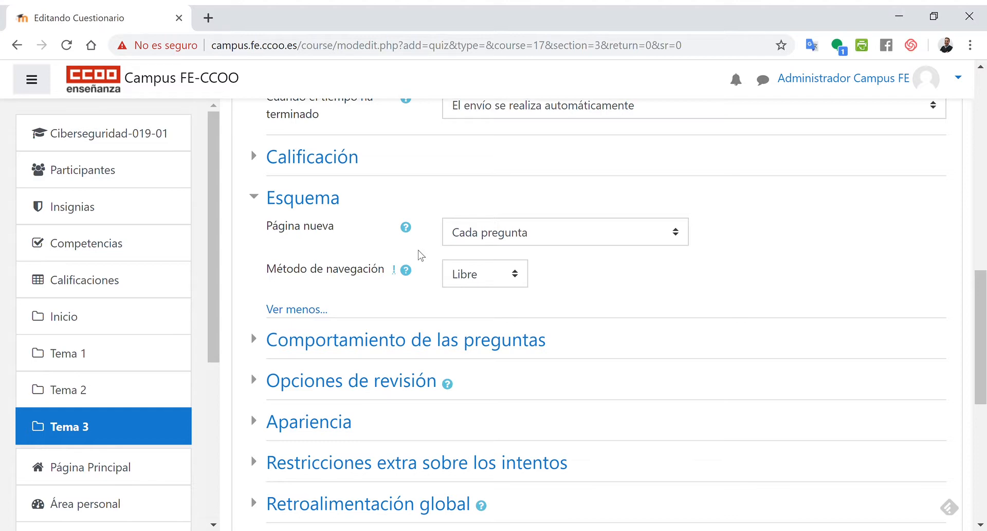
- Examine the navigation method options, then collapse the Esquema section
{"action": "left_click", "coordinate": [467, 280]}
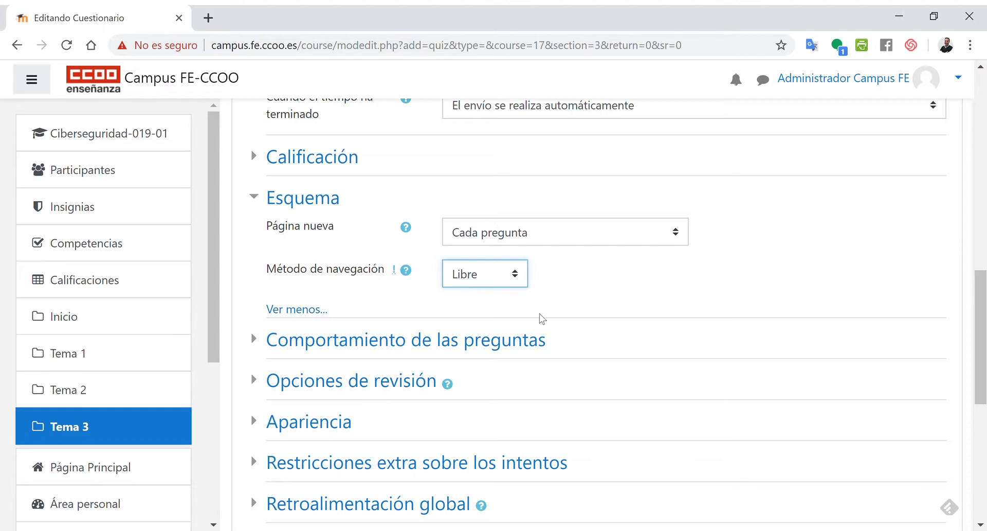
{"action": "left_click", "coordinate": [666, 311]}
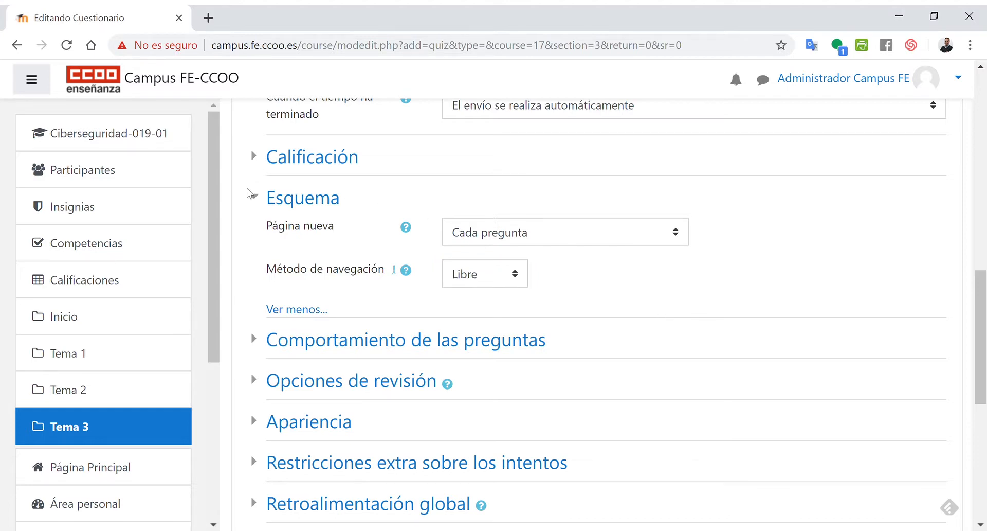
{"action": "left_click", "coordinate": [257, 201]}
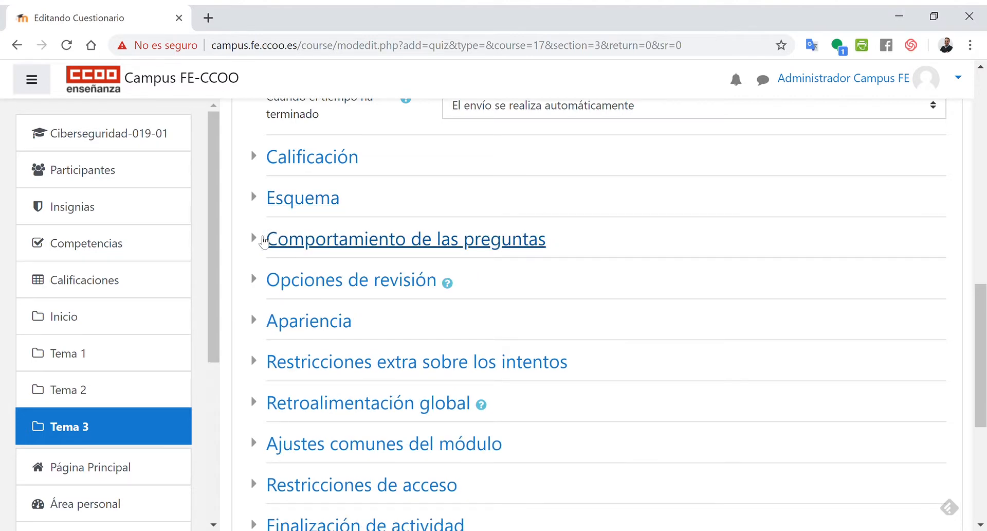
- Expand Comportamiento de las preguntas and examine its question behaviour options and extra settings
{"action": "left_click", "coordinate": [262, 241]}
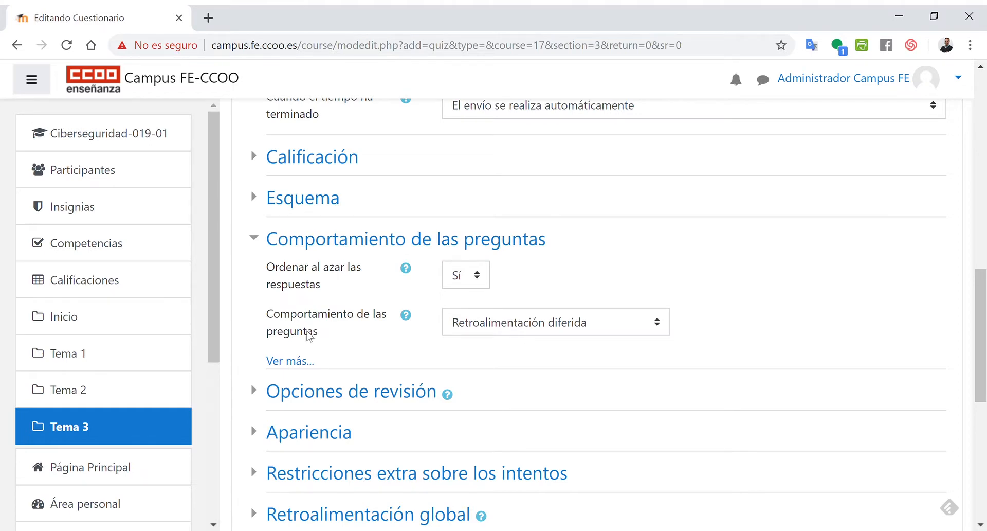
{"action": "left_click", "coordinate": [496, 332]}
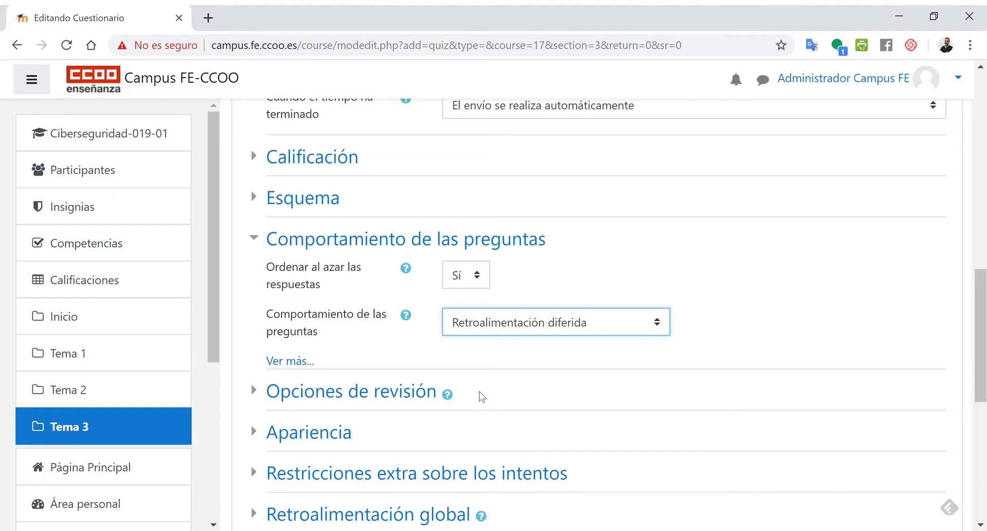
{"action": "left_click", "coordinate": [781, 326]}
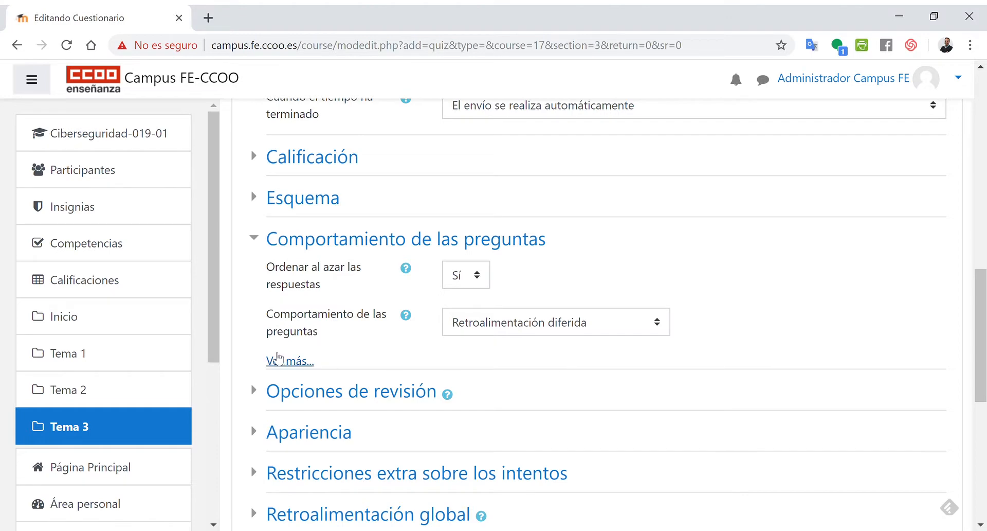
{"action": "left_click", "coordinate": [278, 362]}
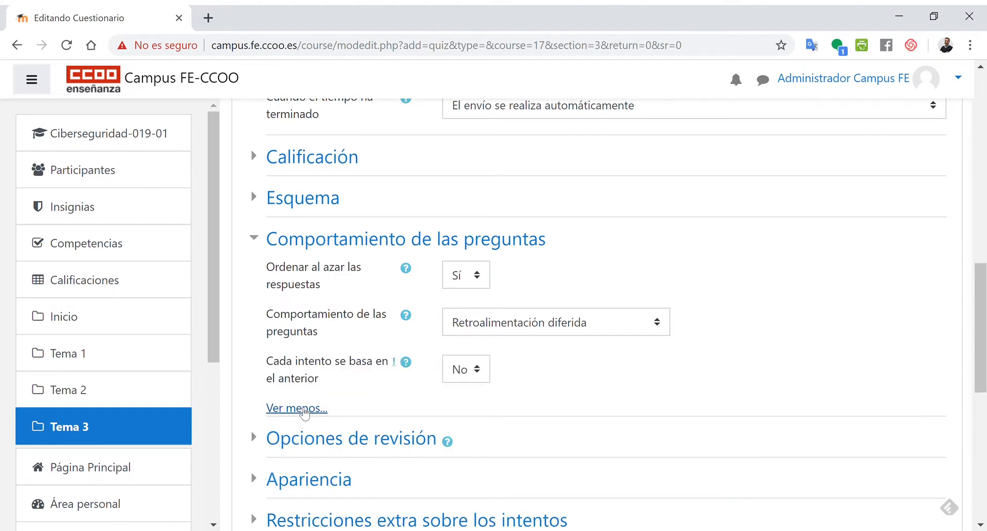
{"action": "left_click", "coordinate": [305, 407]}
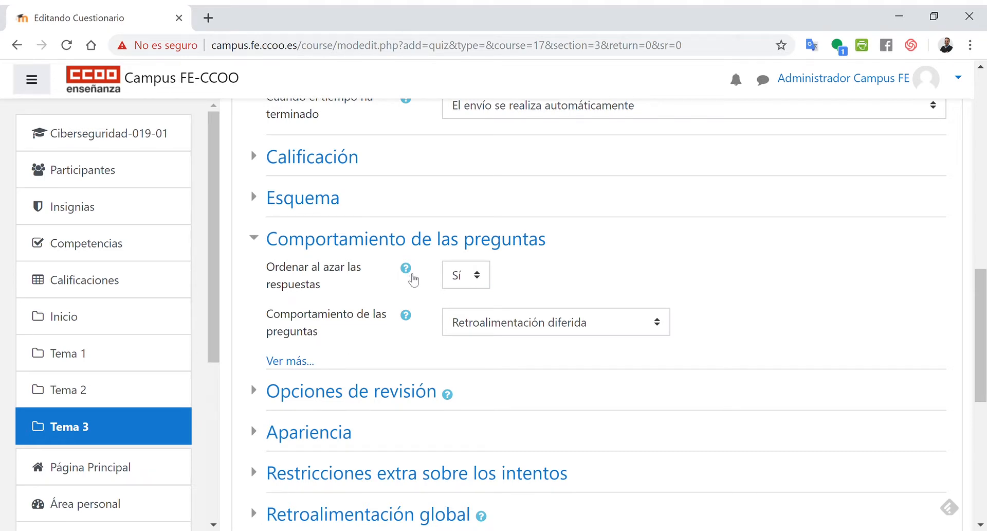
- Read the help for the shuffle answers and question behaviour settings
{"action": "left_click", "coordinate": [409, 315]}
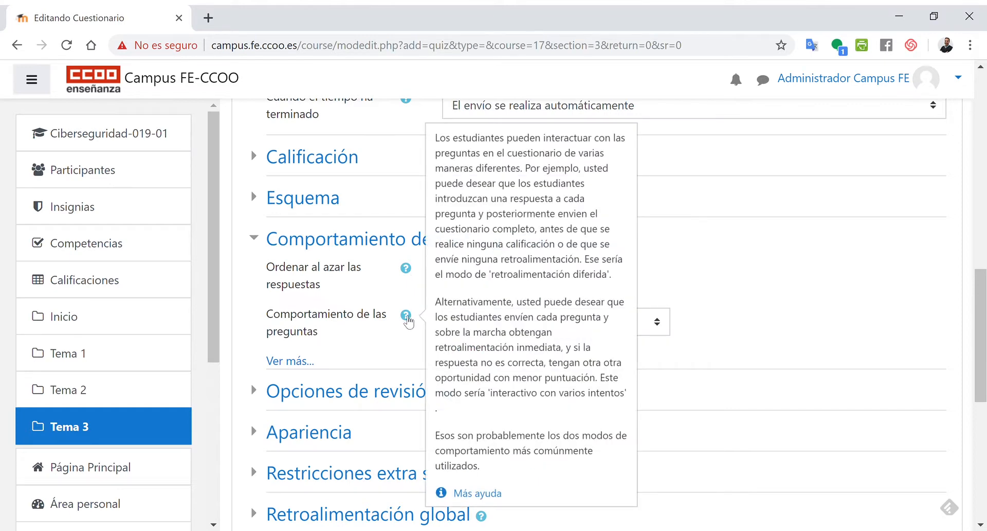
{"action": "left_click", "coordinate": [407, 267]}
{"action": "left_click", "coordinate": [406, 315]}
{"action": "left_click", "coordinate": [276, 286]}
- Expand Opciones de revisión and untick Respuesta correcta under Inmediatamente después de cada intento
{"action": "scroll", "coordinate": [276, 286], "scroll_direction": "down", "scroll_amount": 2}
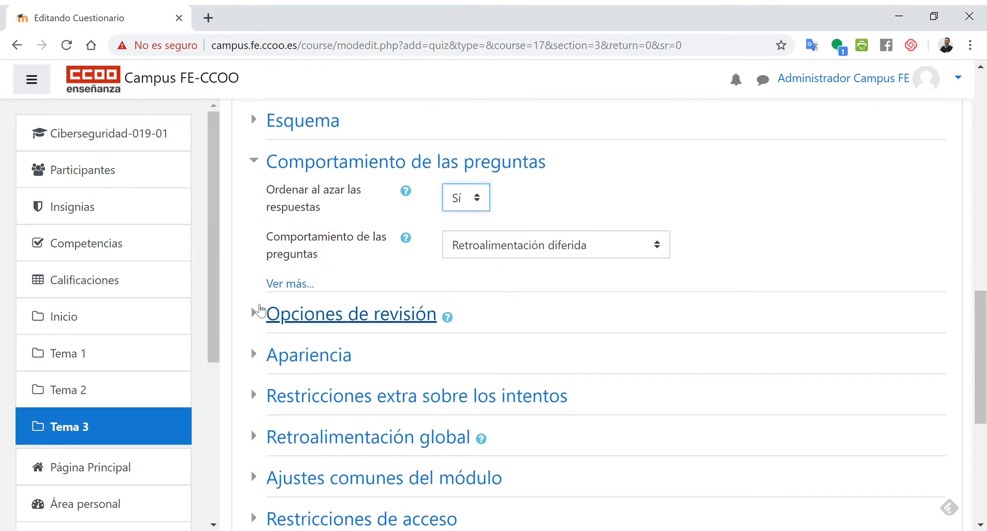
{"action": "left_click", "coordinate": [261, 310]}
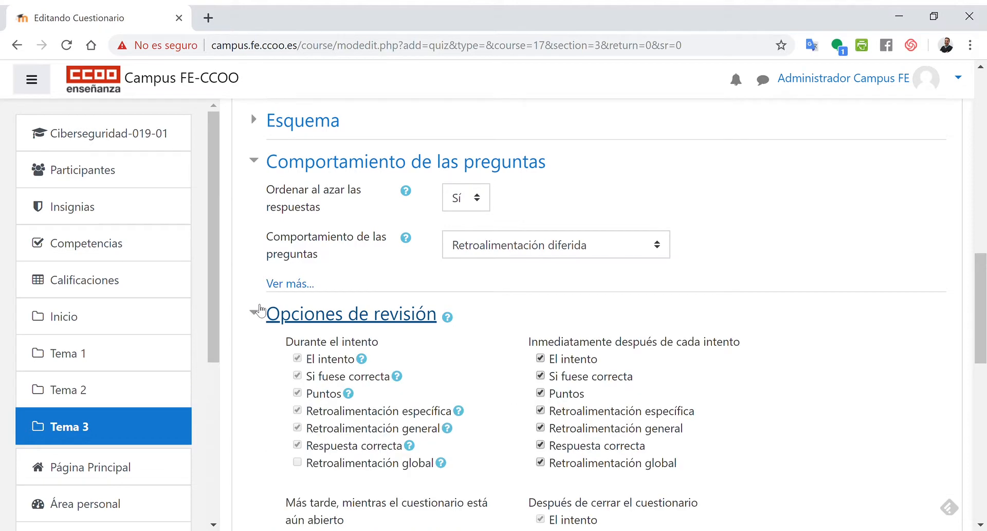
{"action": "scroll", "coordinate": [262, 310], "scroll_direction": "down", "scroll_amount": 3}
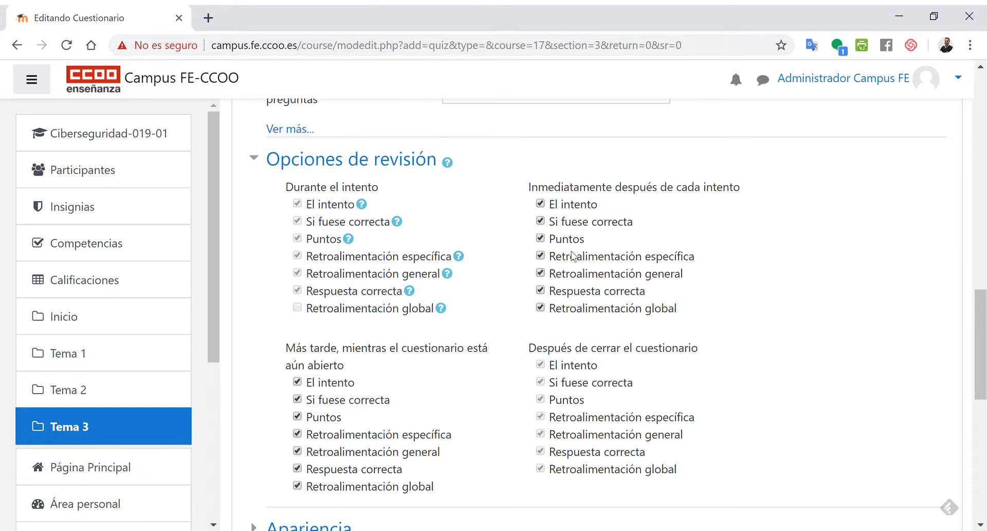
{"action": "left_click", "coordinate": [541, 291]}
{"action": "left_click", "coordinate": [541, 291]}
{"action": "left_click", "coordinate": [540, 291]}
- Expand the Apariencia section and reveal its additional settings
{"action": "scroll", "coordinate": [467, 480], "scroll_direction": "down", "scroll_amount": 1}
{"action": "scroll", "coordinate": [464, 479], "scroll_direction": "up", "scroll_amount": 1}
{"action": "scroll", "coordinate": [465, 480], "scroll_direction": "down", "scroll_amount": 1}
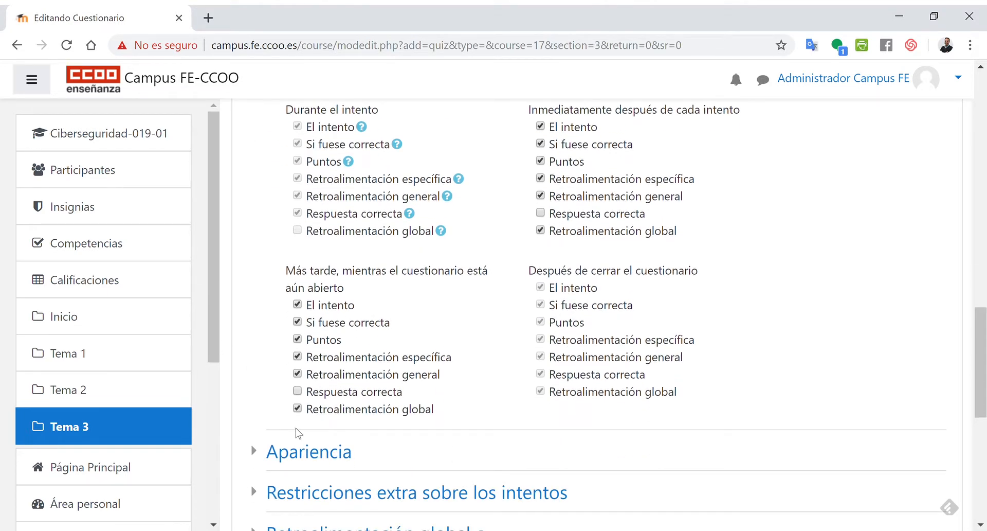
{"action": "left_click", "coordinate": [266, 453]}
{"action": "scroll", "coordinate": [491, 414], "scroll_direction": "down", "scroll_amount": 2}
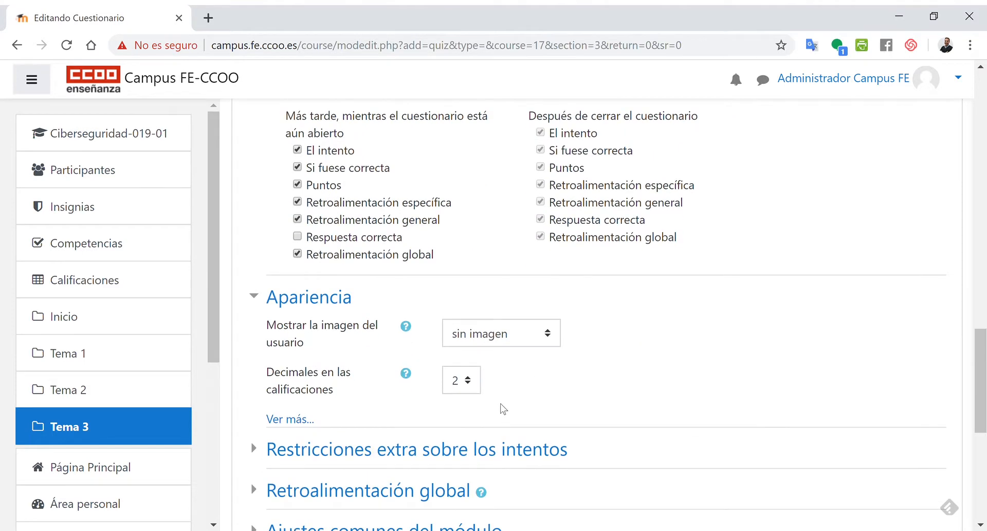
{"action": "left_click", "coordinate": [306, 425]}
- Examine the decimals options for question grades, then collapse the Apariencia section
{"action": "scroll", "coordinate": [446, 425], "scroll_direction": "down", "scroll_amount": 4}
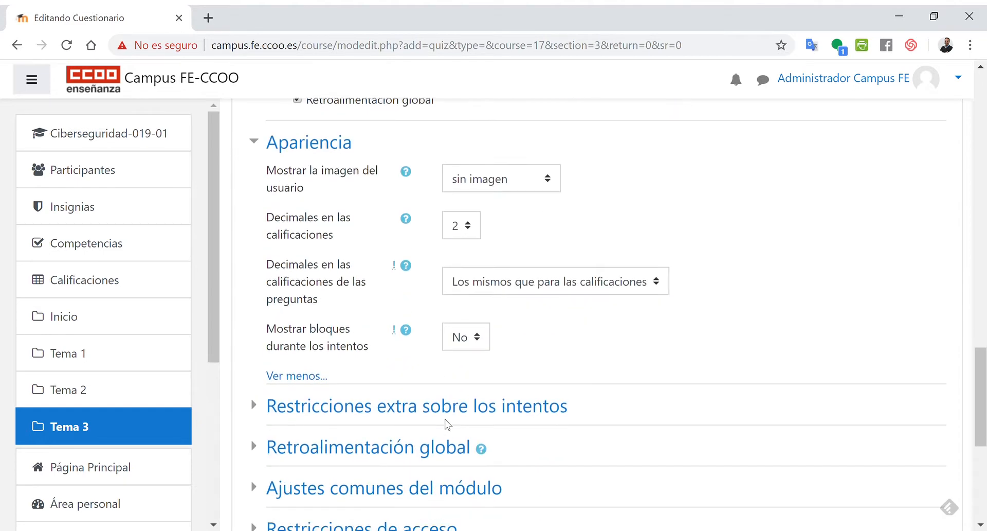
{"action": "scroll", "coordinate": [450, 400], "scroll_direction": "up", "scroll_amount": 1}
{"action": "left_click", "coordinate": [464, 282]}
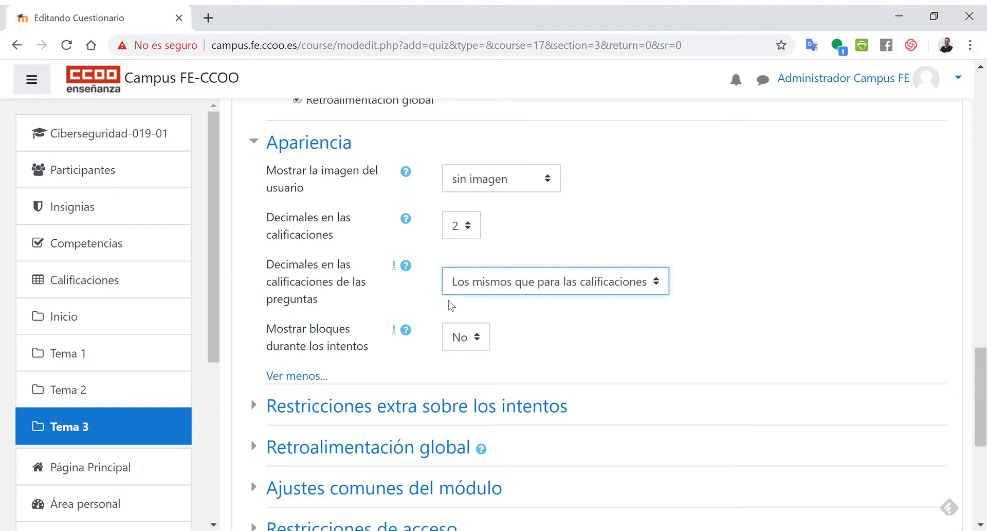
{"action": "left_click", "coordinate": [380, 313]}
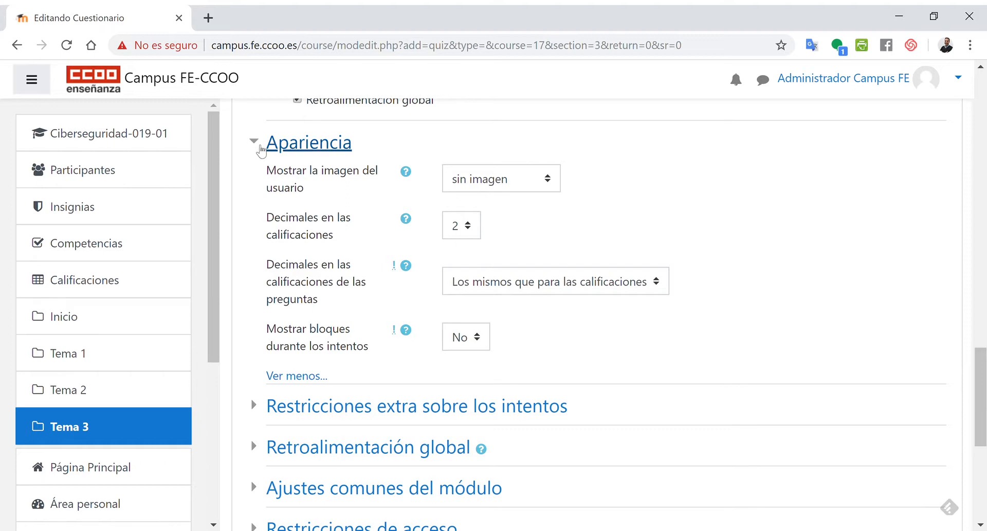
{"action": "left_click", "coordinate": [258, 146]}
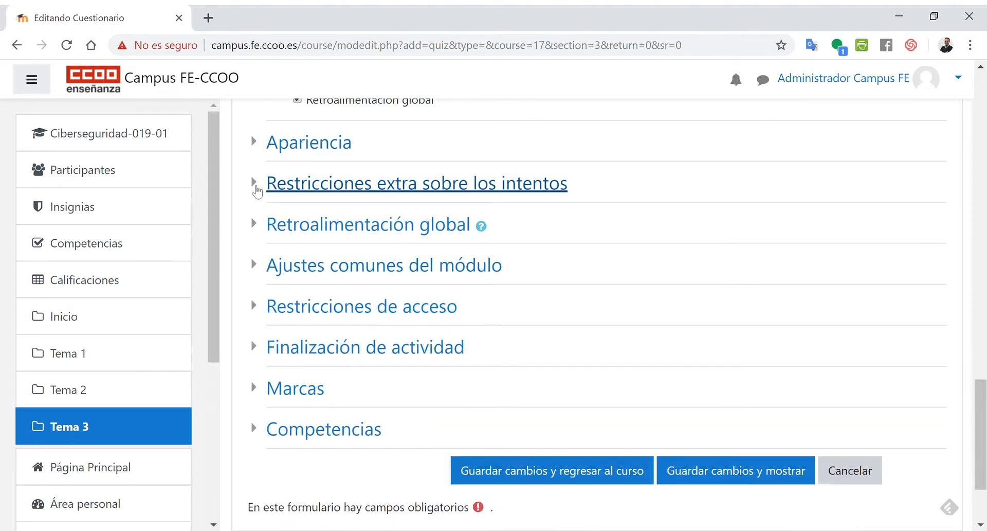
- Expand Restricciones extra sobre los intentos and reveal its additional settings
{"action": "left_click", "coordinate": [257, 185]}
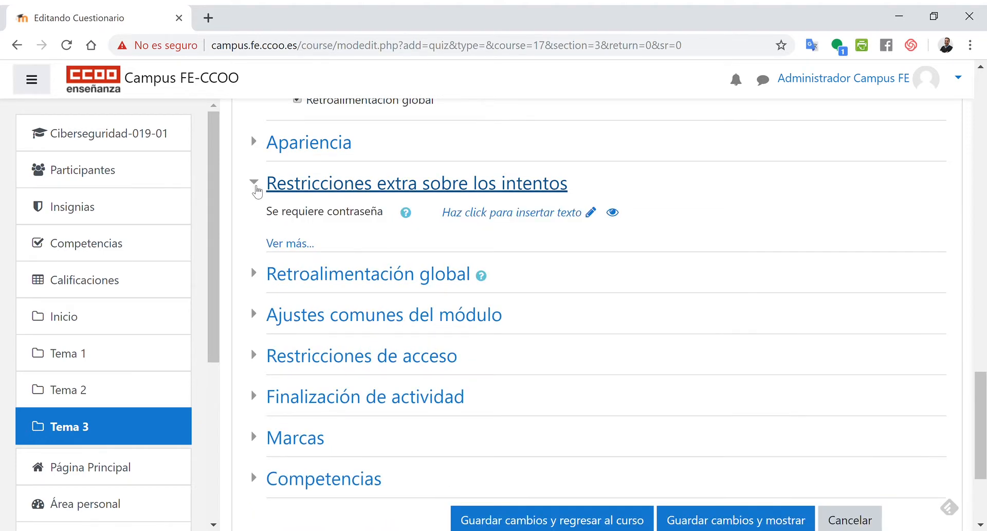
{"action": "left_click", "coordinate": [295, 245]}
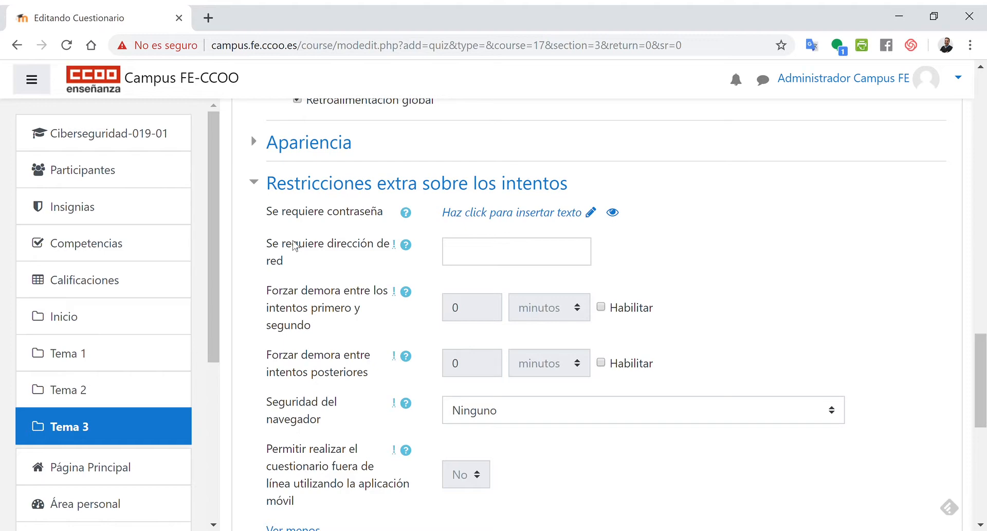
{"action": "left_click", "coordinate": [295, 247]}
{"action": "scroll", "coordinate": [296, 246], "scroll_direction": "up", "scroll_amount": 15}
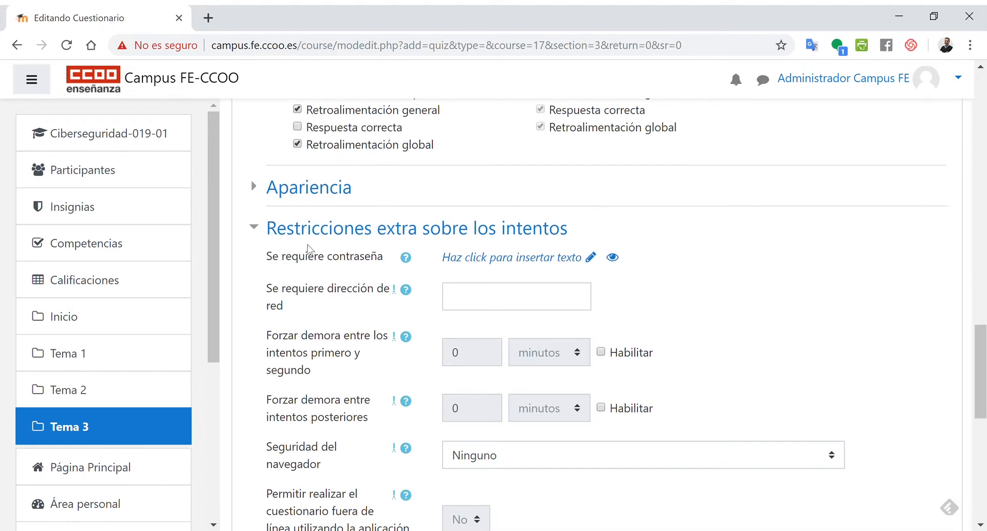
{"action": "scroll", "coordinate": [327, 260], "scroll_direction": "up", "scroll_amount": 2}
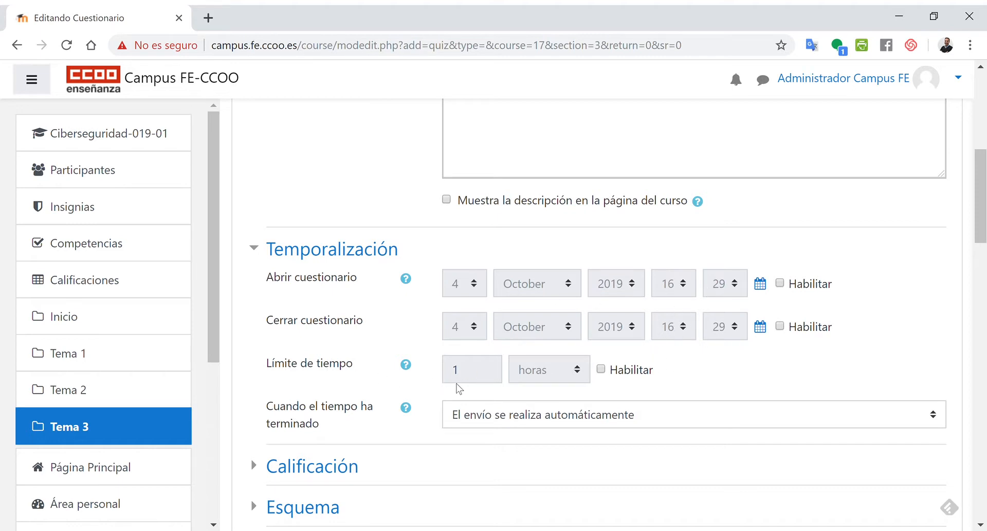
{"action": "scroll", "coordinate": [483, 386], "scroll_direction": "down", "scroll_amount": 6}
{"action": "scroll", "coordinate": [491, 388], "scroll_direction": "down", "scroll_amount": 10}
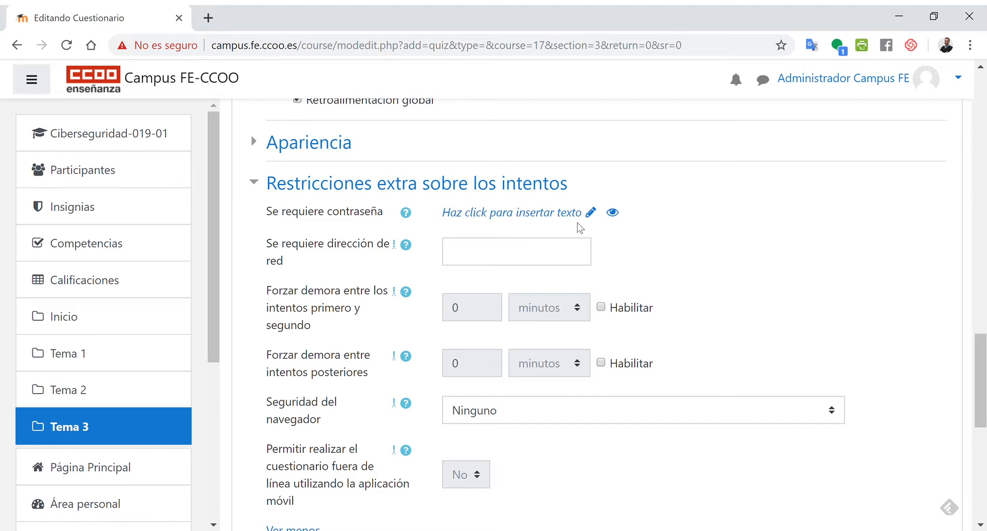
- Examine the browser security and offline mobile app attempt options
{"action": "scroll", "coordinate": [383, 222], "scroll_direction": "down", "scroll_amount": 3}
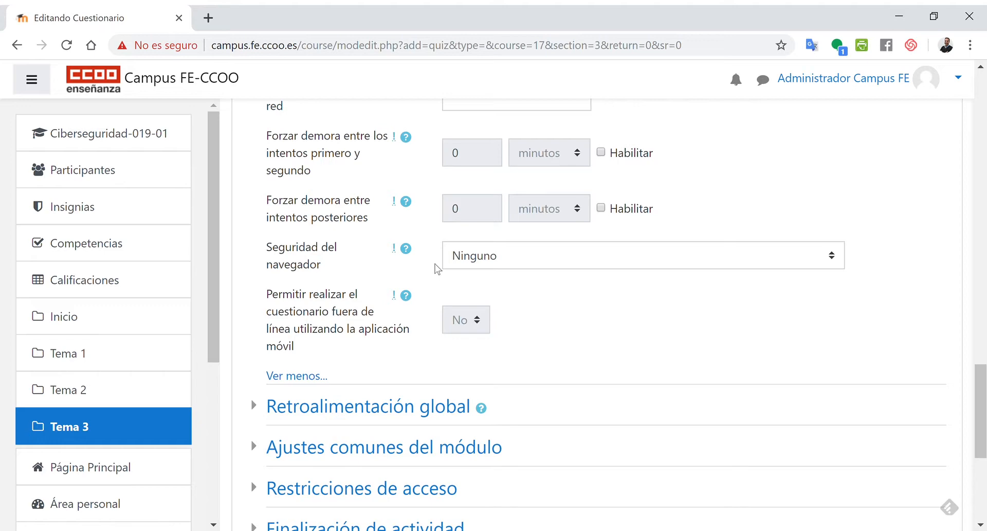
{"action": "left_click", "coordinate": [455, 265]}
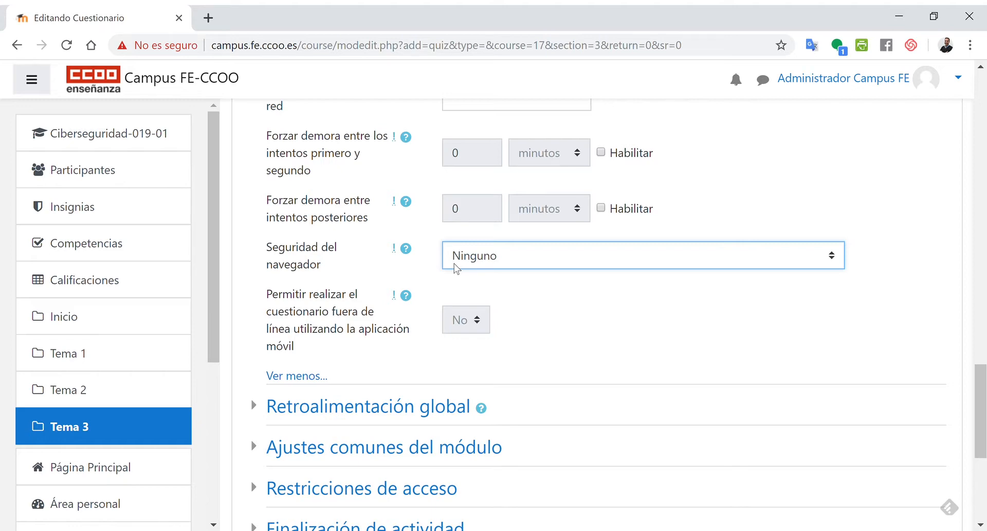
{"action": "left_click", "coordinate": [344, 325]}
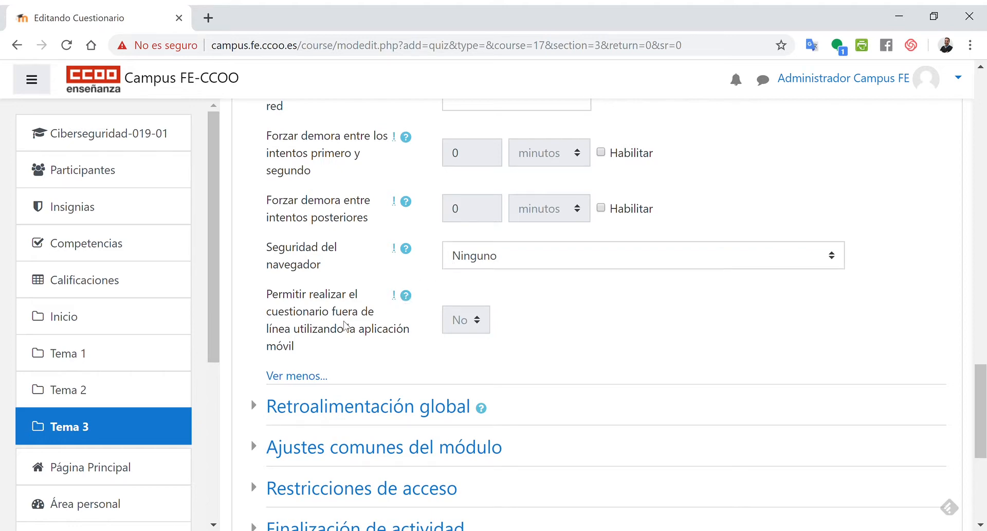
{"action": "scroll", "coordinate": [354, 333], "scroll_direction": "down", "scroll_amount": 2}
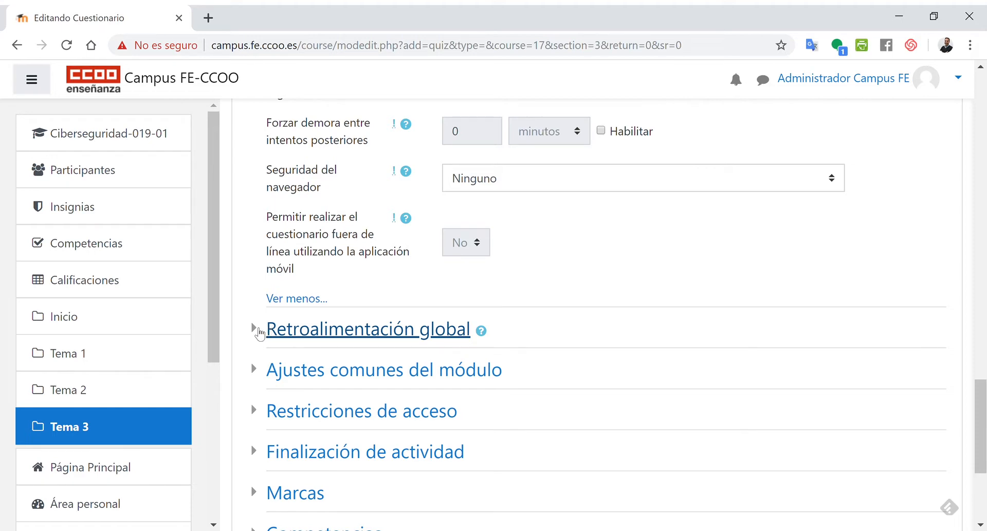
- Expand the Retroalimentación global section and inspect its grade boundaries and comment fields
{"action": "left_click", "coordinate": [257, 331]}
{"action": "scroll", "coordinate": [258, 330], "scroll_direction": "down", "scroll_amount": 3}
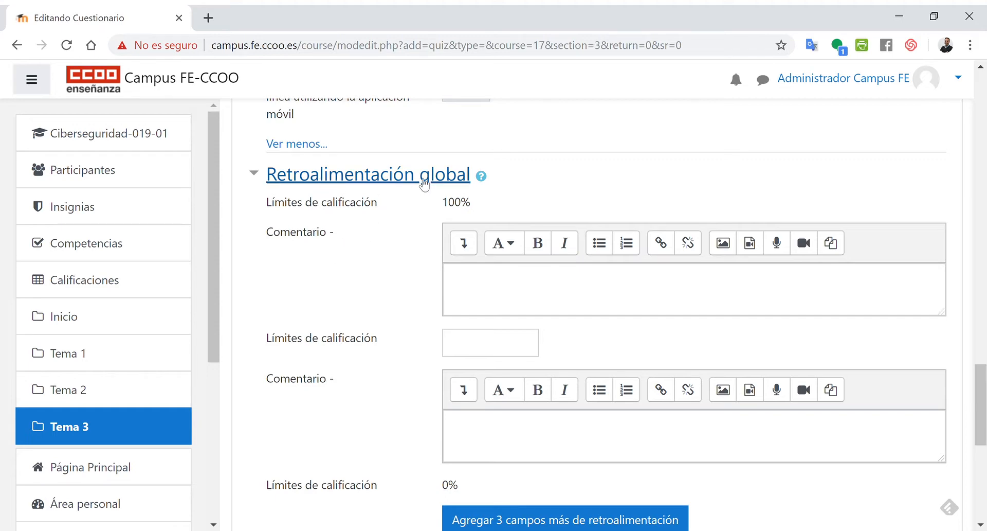
{"action": "left_click", "coordinate": [581, 287]}
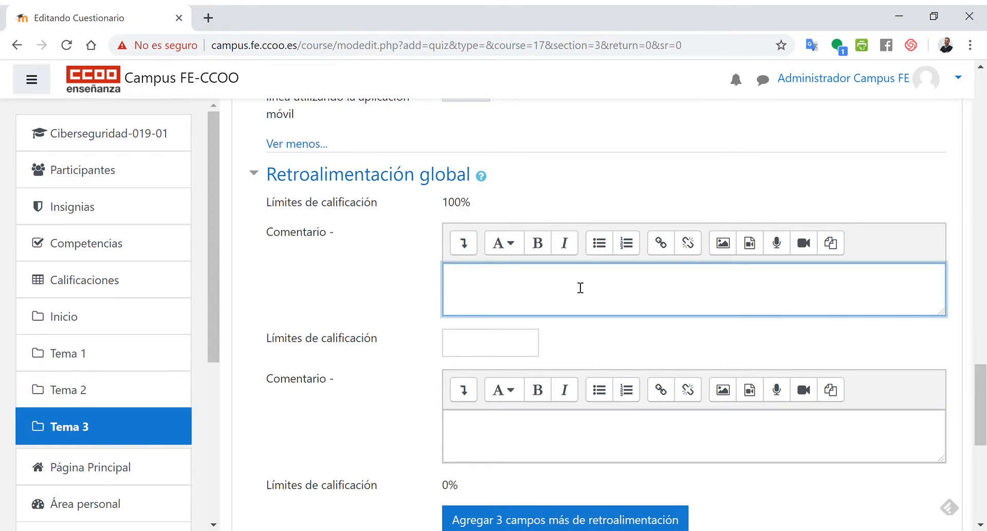
{"action": "scroll", "coordinate": [581, 287], "scroll_direction": "down", "scroll_amount": 1}
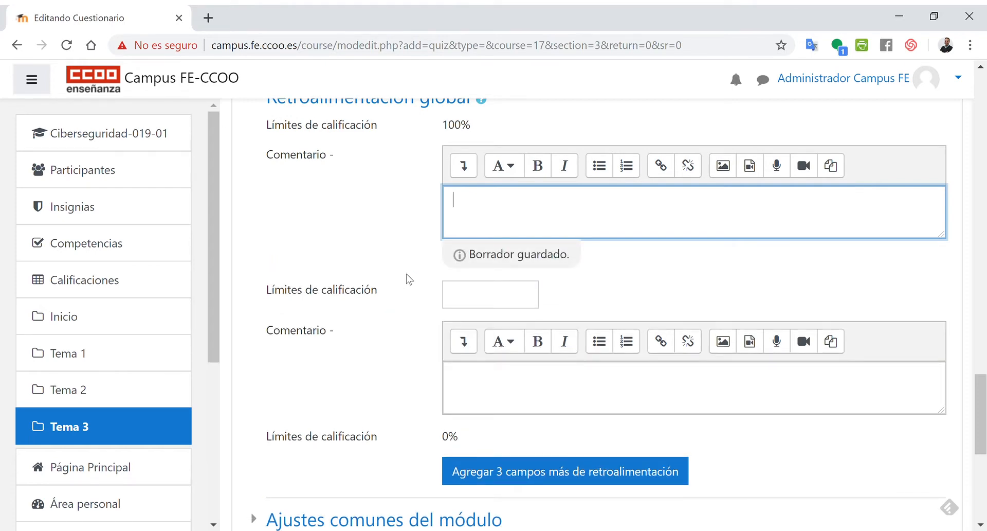
{"action": "scroll", "coordinate": [409, 279], "scroll_direction": "up", "scroll_amount": 1}
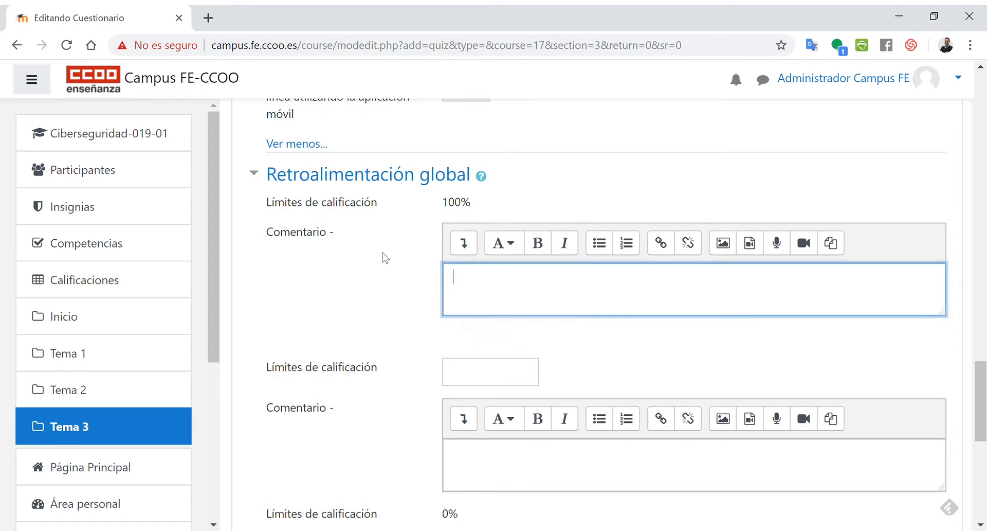
{"action": "left_click", "coordinate": [289, 204]}
{"action": "left_click_drag", "start_coordinate": [289, 204], "coordinate": [465, 205]}
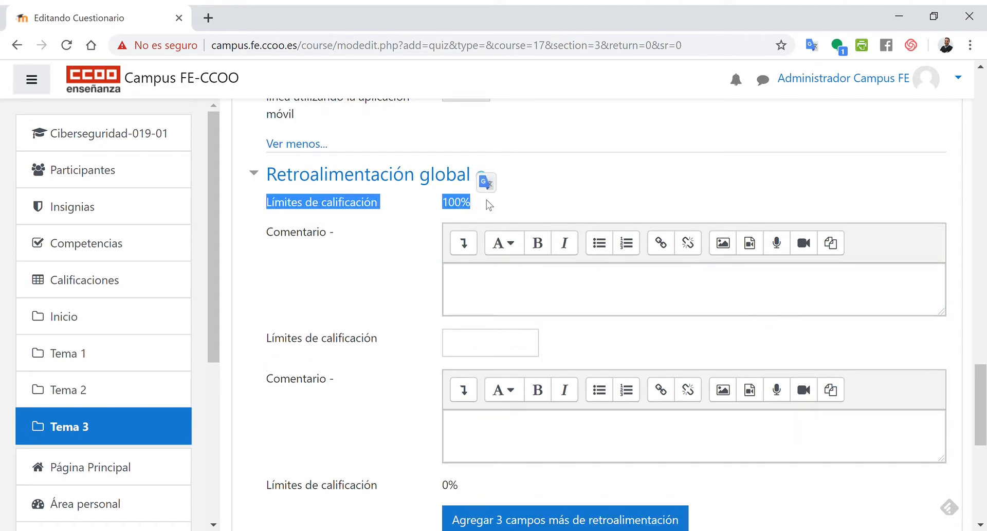
{"action": "left_click", "coordinate": [508, 284]}
{"action": "scroll", "coordinate": [508, 283], "scroll_direction": "down", "scroll_amount": 1}
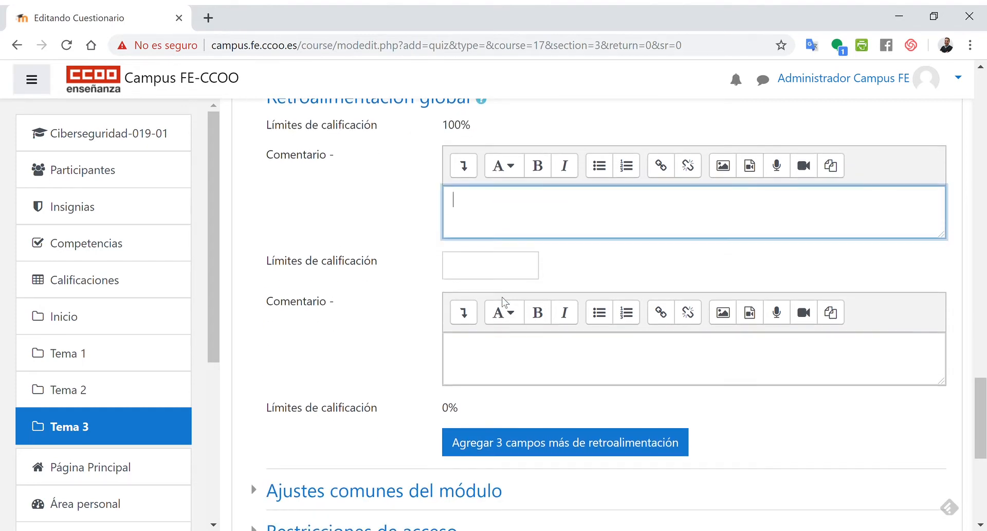
- Set the middle grade boundary to 65% with the comment 'Has estado apunto, debes estudiar un poco más'
{"action": "left_click", "coordinate": [507, 265]}
{"action": "type", "text": "6"}
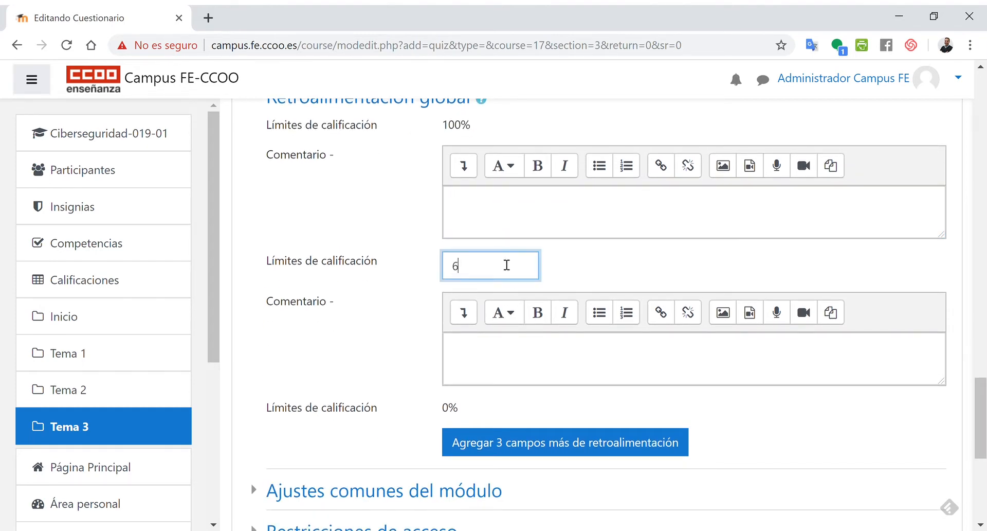
{"action": "type", "text": "5%"}
{"action": "left_click", "coordinate": [517, 357]}
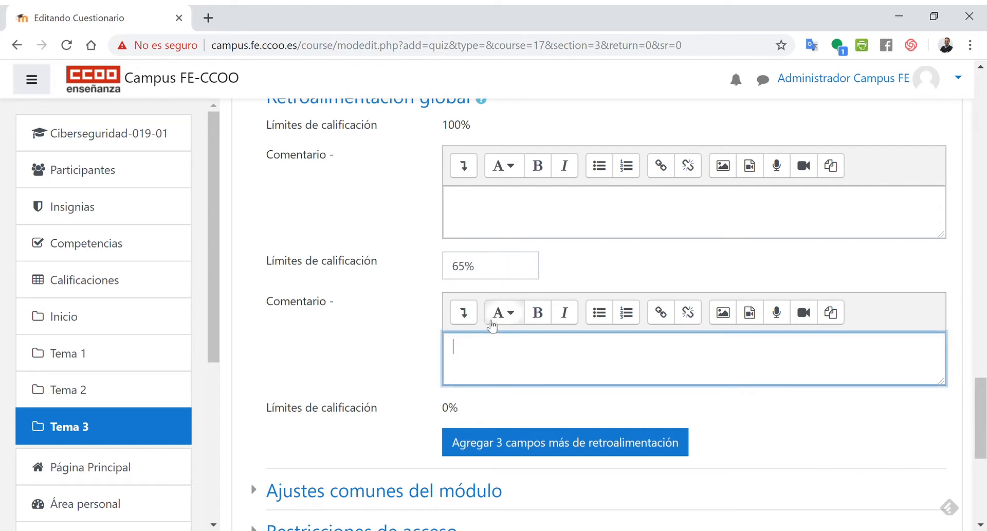
{"action": "type", "text": "Has estado apunto, debes e"}
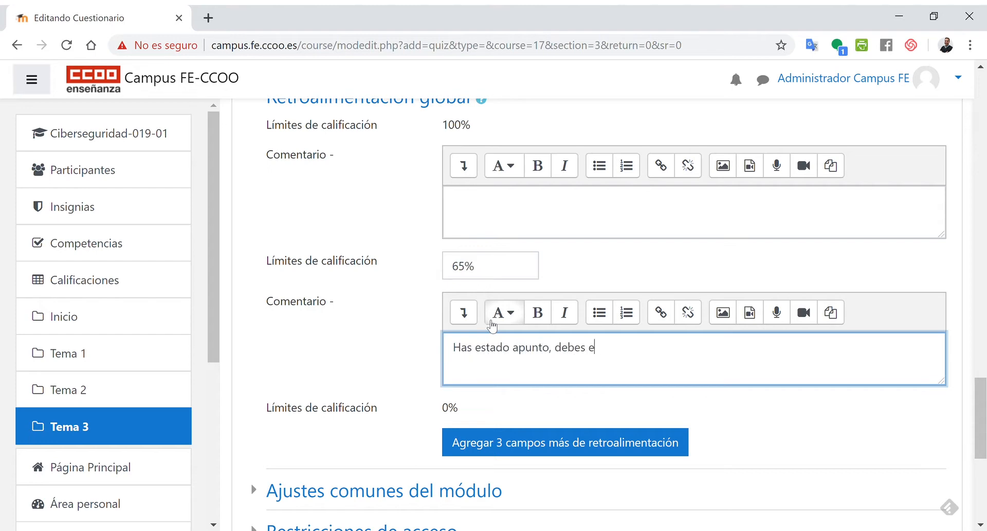
{"action": "type", "text": "studiar un poco más"}
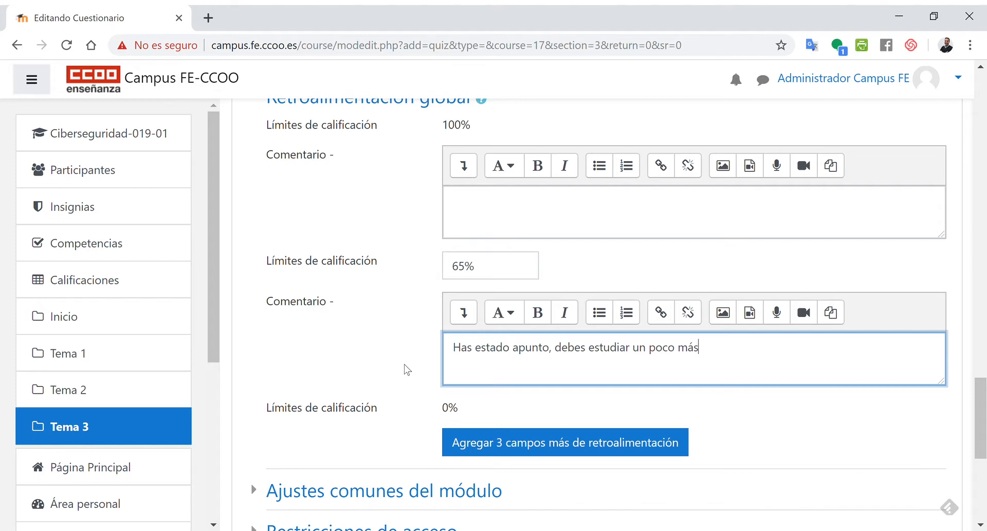
- Enter 'Enhorabuena, has clavado el examen.' as the comment for the 100% grade boundary
{"action": "left_click", "coordinate": [465, 213]}
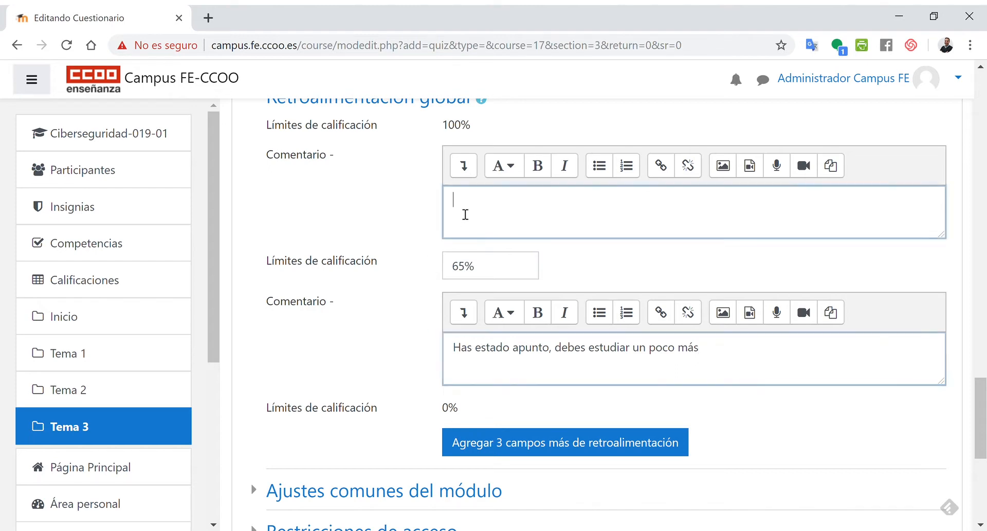
{"action": "type", "text": "H"}
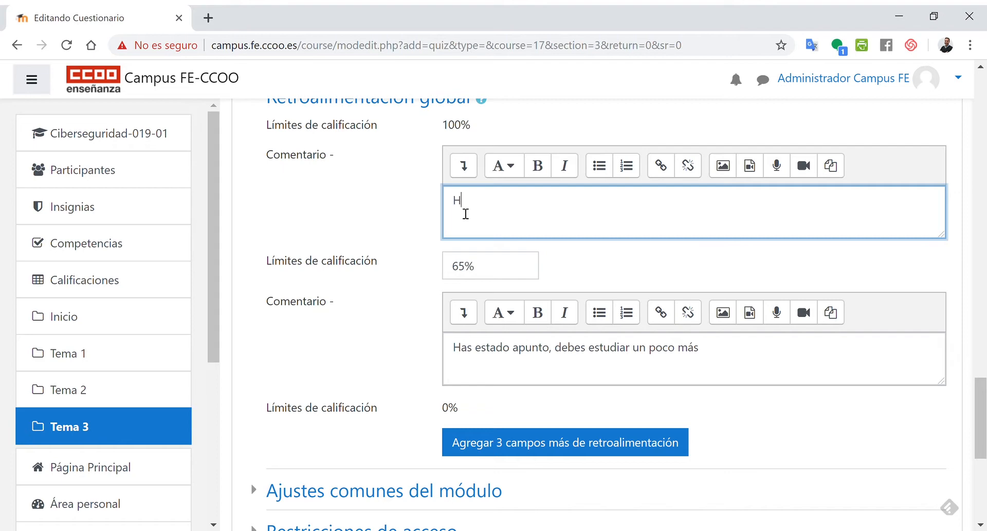
{"action": "key", "text": "BackSpace"}
{"action": "type", "text": "Enhorabuena, has"}
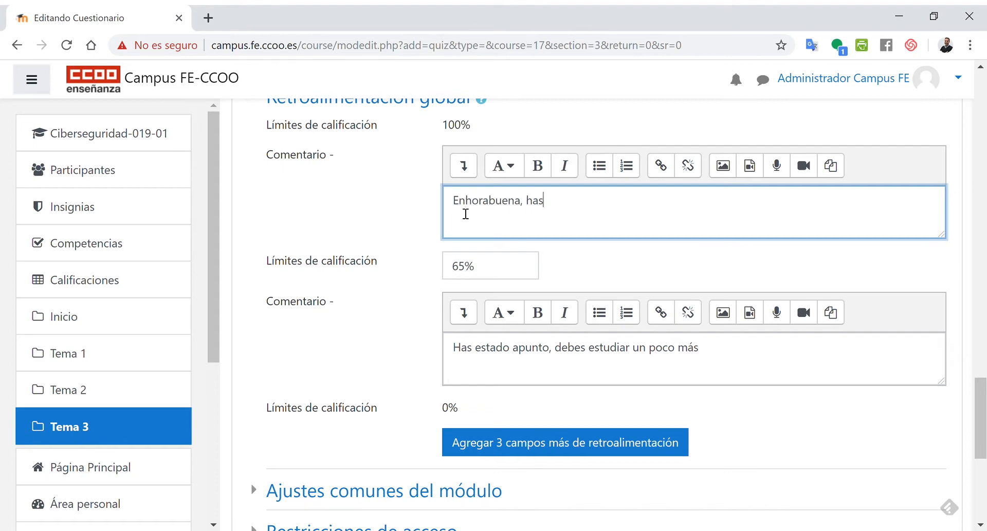
{"action": "type", "text": " clavado el examen."}
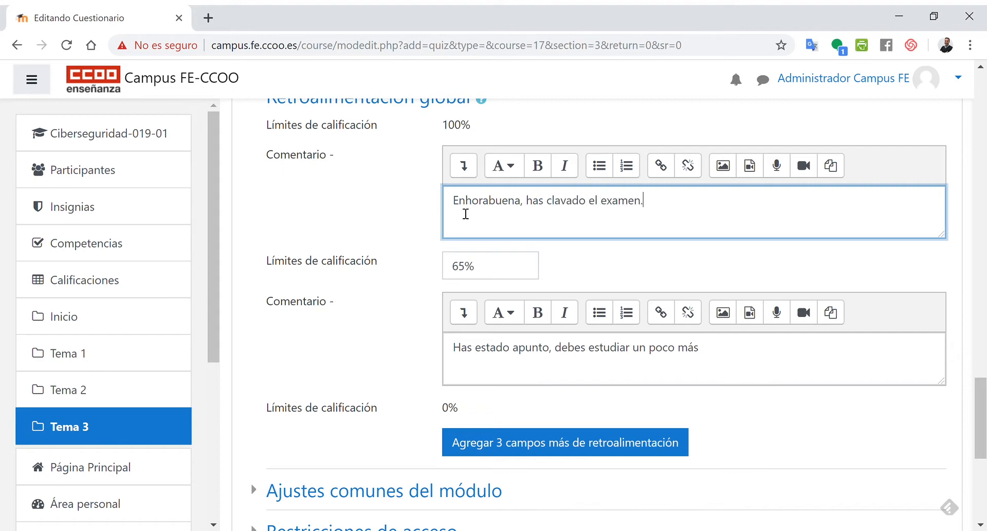
- Try to save the quiz and return to the course
{"action": "left_click", "coordinate": [412, 297]}
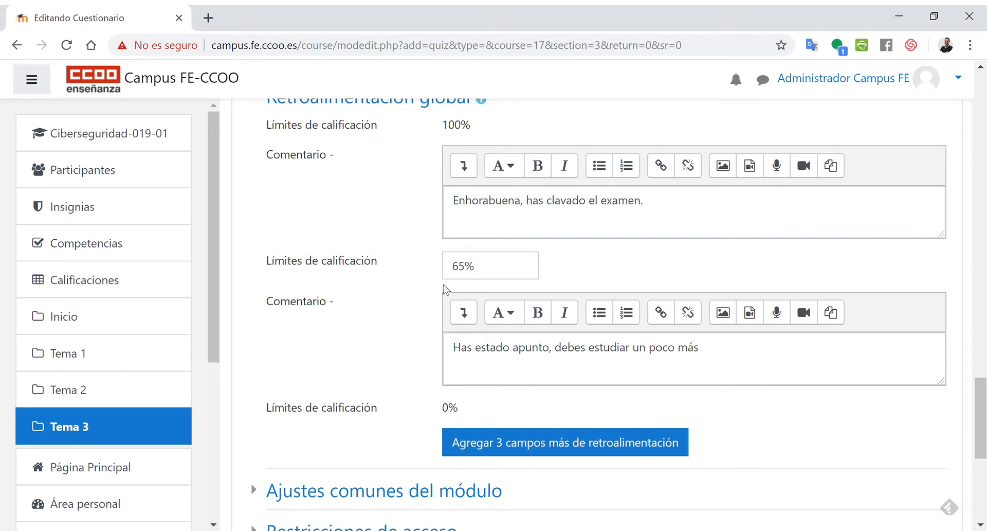
{"action": "scroll", "coordinate": [407, 329], "scroll_direction": "down", "scroll_amount": 5}
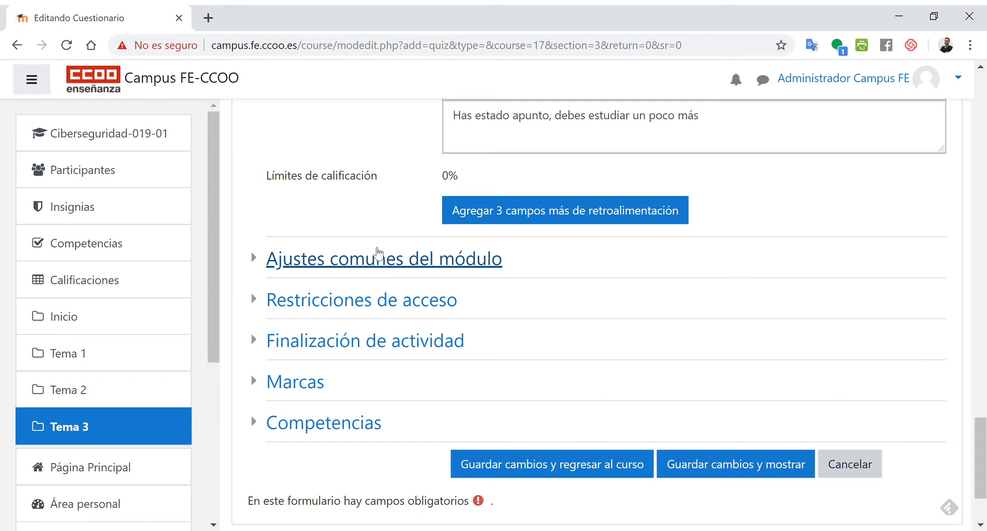
{"action": "scroll", "coordinate": [721, 185], "scroll_direction": "up", "scroll_amount": 4}
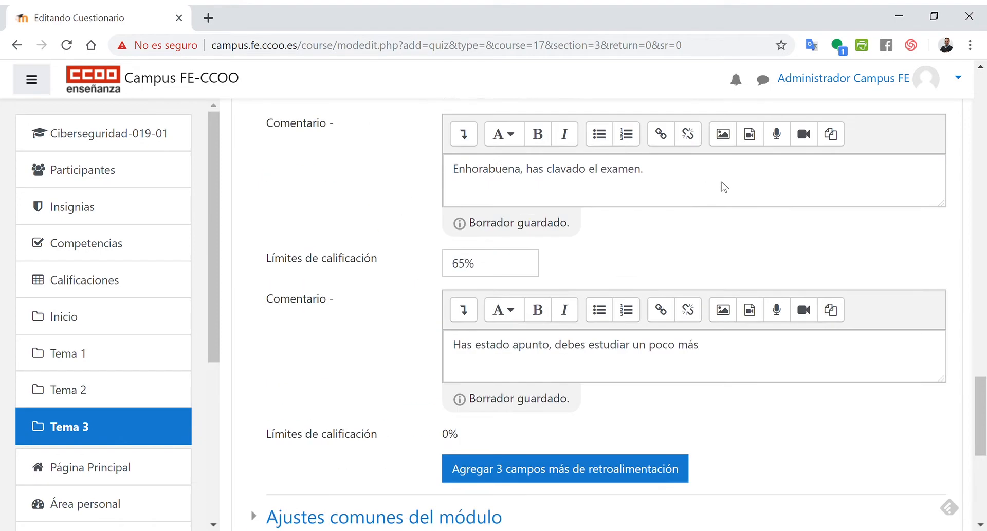
{"action": "scroll", "coordinate": [617, 324], "scroll_direction": "down", "scroll_amount": 7}
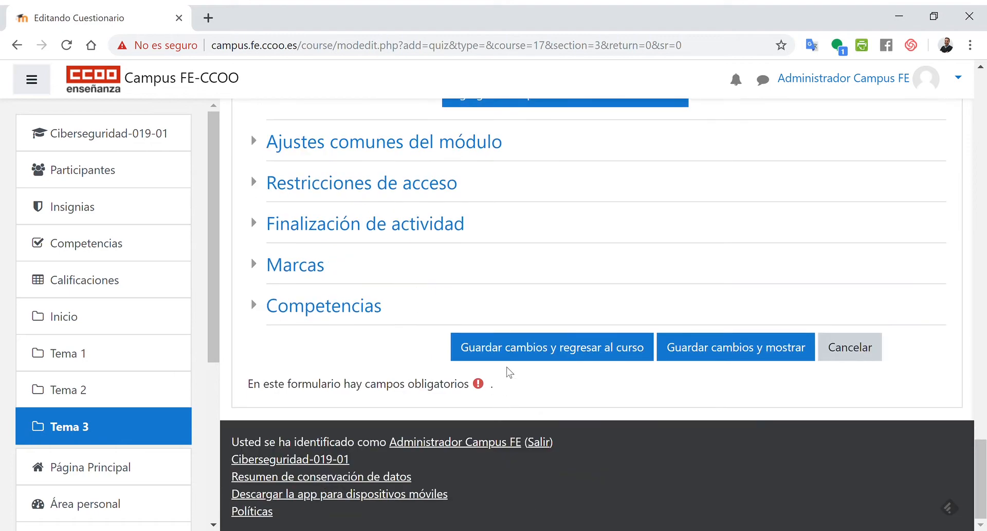
{"action": "left_click", "coordinate": [514, 355]}
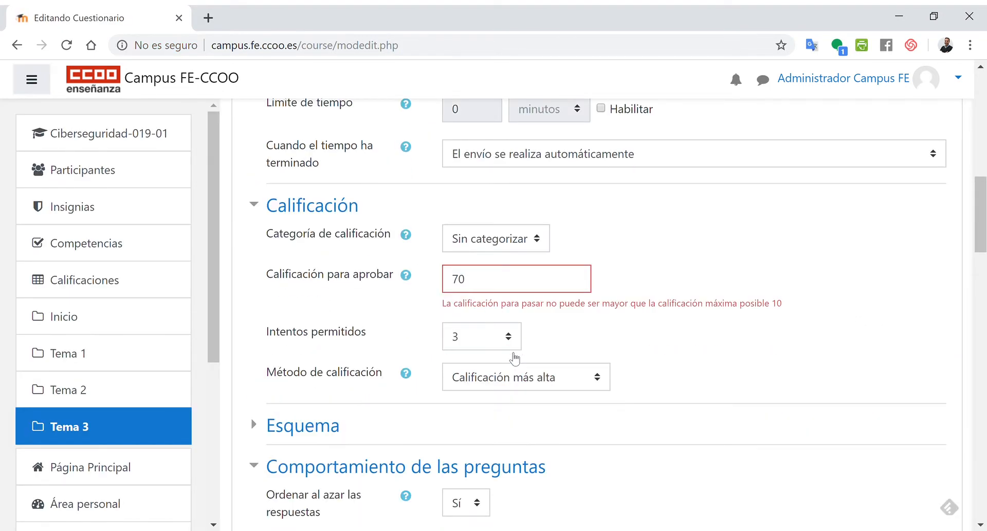
- Set the passing grade to 5
{"action": "double_click", "coordinate": [461, 280]}
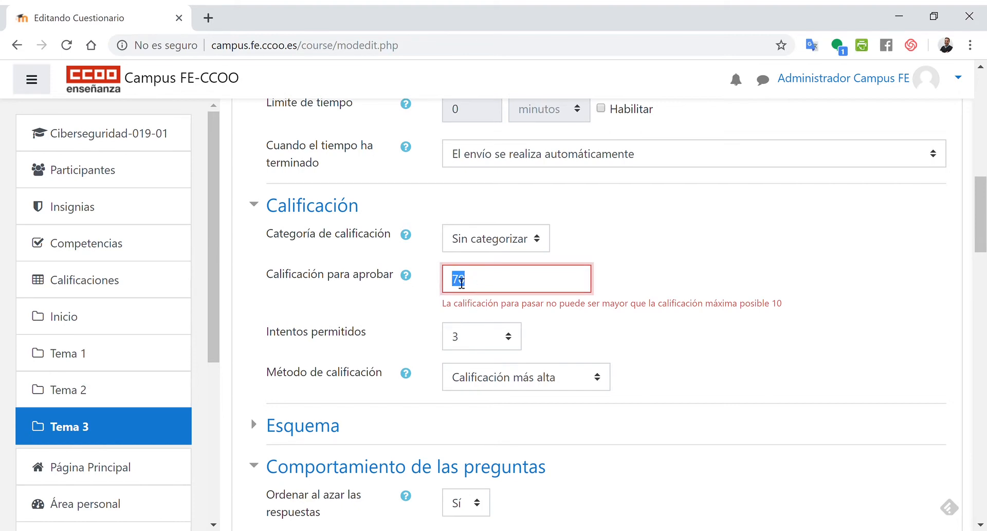
{"action": "type", "text": "5"}
- Save the quiz changes and return to the course
{"action": "scroll", "coordinate": [480, 279], "scroll_direction": "up", "scroll_amount": 5}
{"action": "scroll", "coordinate": [492, 265], "scroll_direction": "up", "scroll_amount": 5}
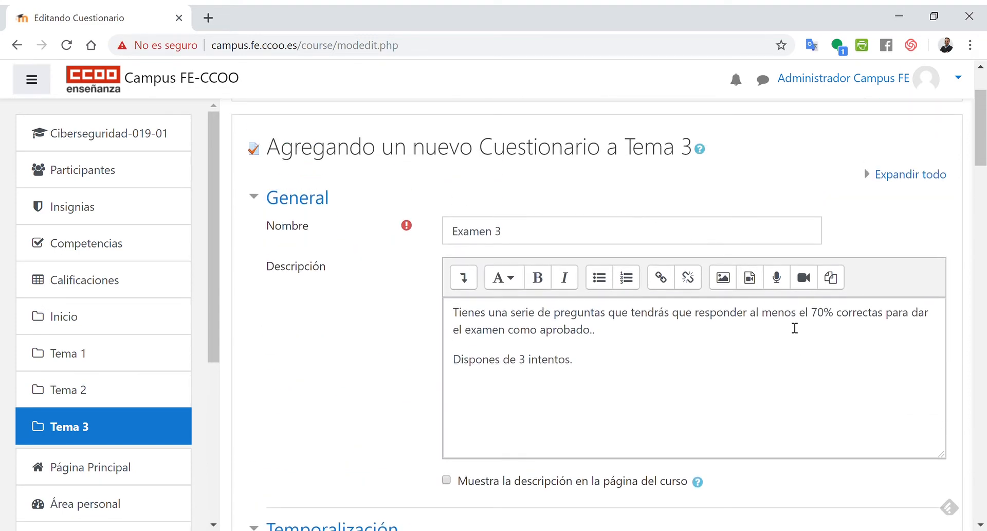
{"action": "left_click", "coordinate": [827, 328]}
{"action": "scroll", "coordinate": [708, 344], "scroll_direction": "down", "scroll_amount": 15}
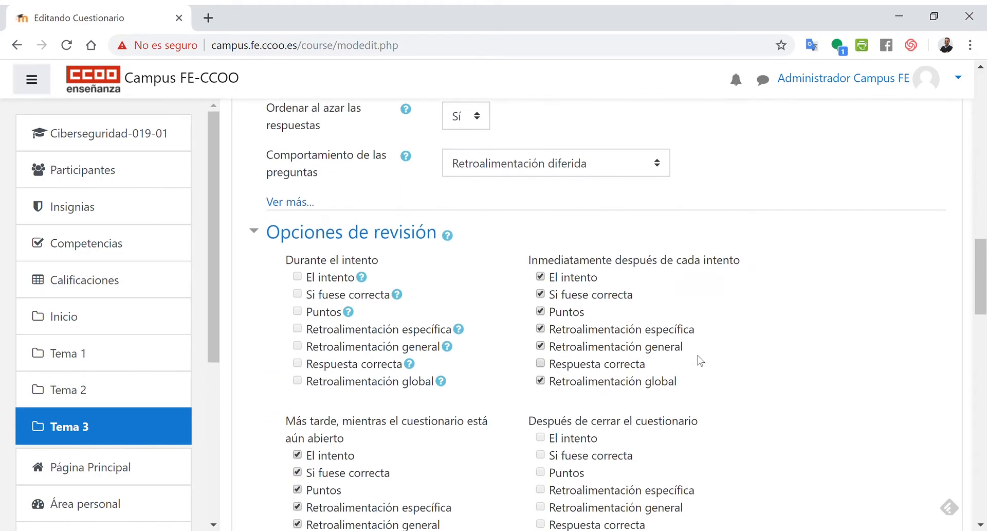
{"action": "scroll", "coordinate": [577, 375], "scroll_direction": "down", "scroll_amount": 10}
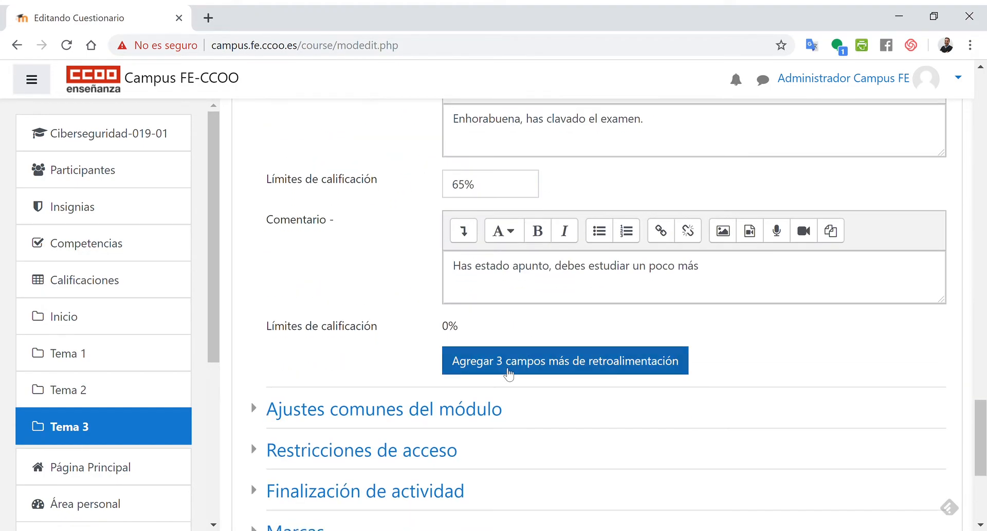
{"action": "left_click", "coordinate": [500, 460]}
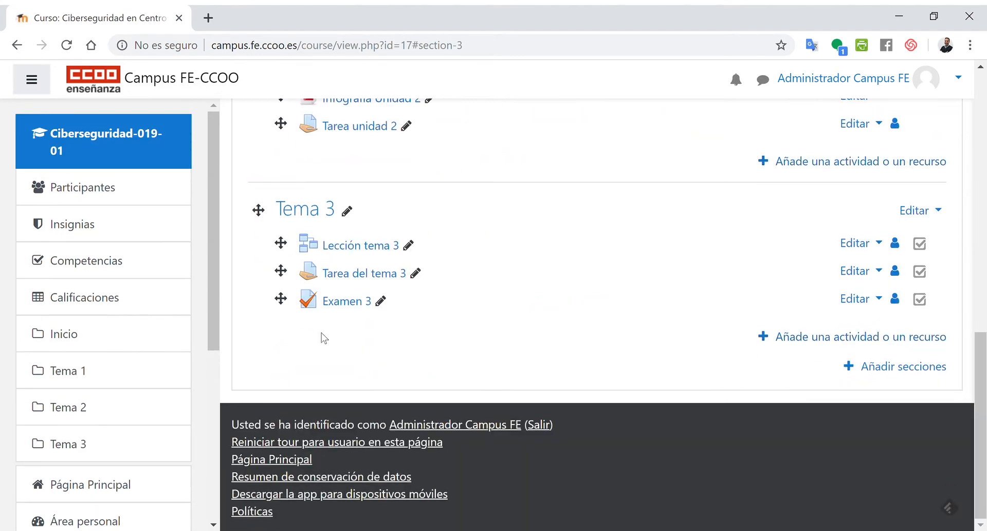
- Open the Examen 3 quiz in Tema 3 to view its summary page
{"action": "left_click", "coordinate": [344, 302]}
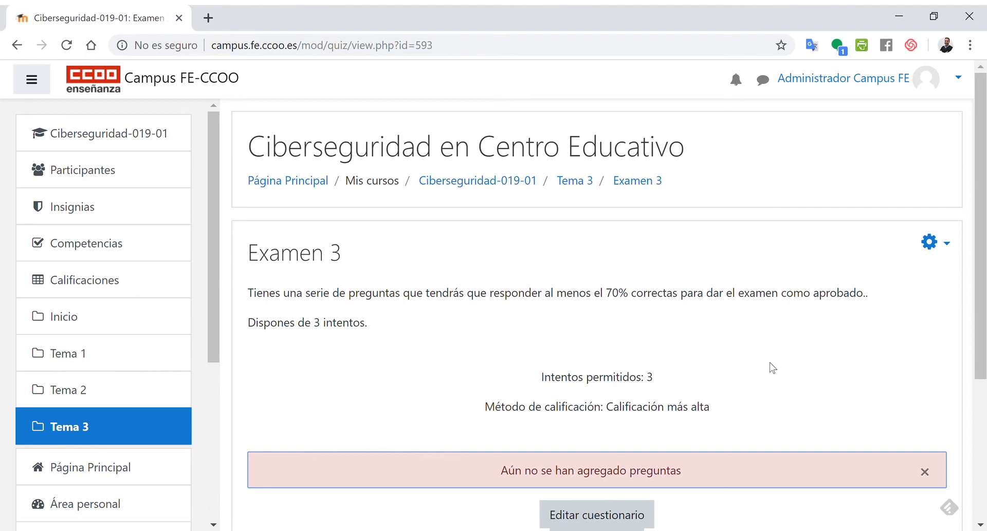
{"action": "scroll", "coordinate": [770, 352], "scroll_direction": "down", "scroll_amount": 3}
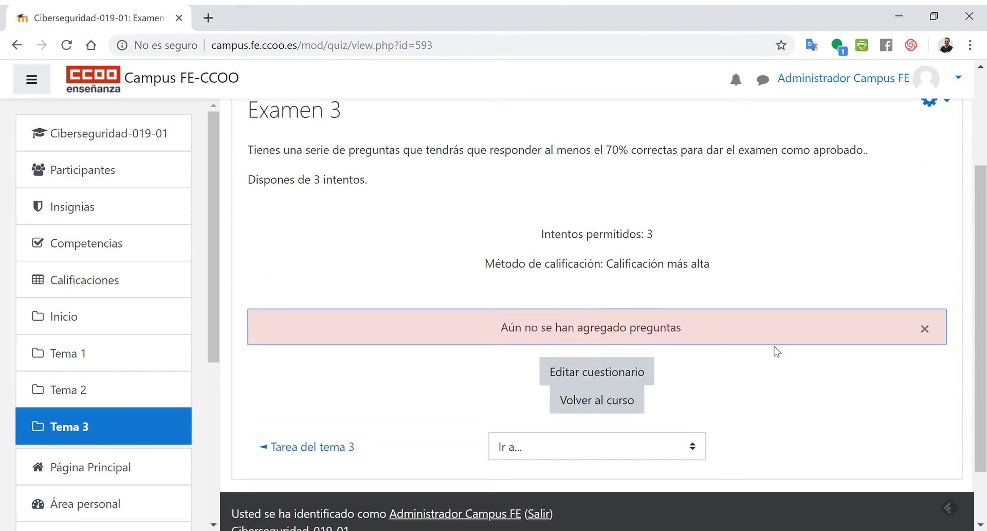